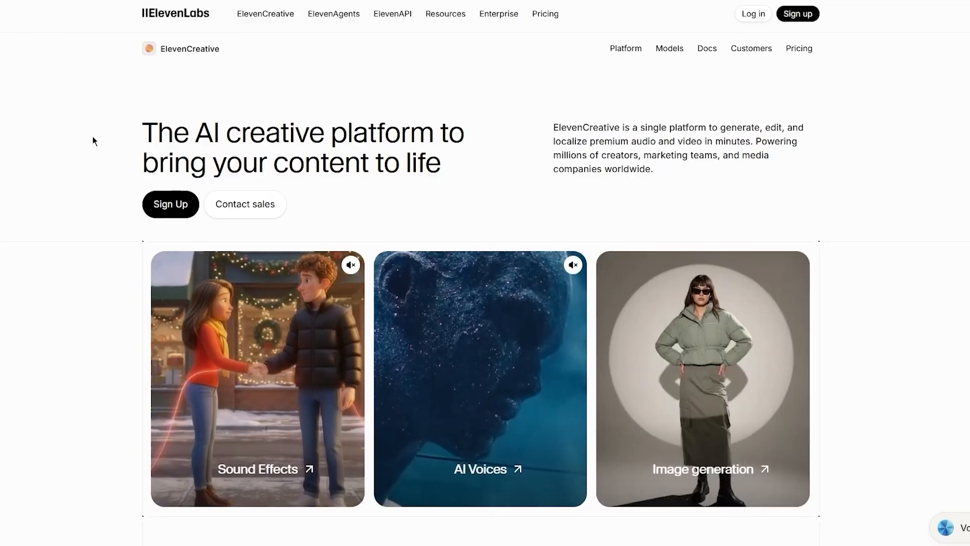
Look over the ElevenCreative landing page, from the feature showcase to the create, edit and localize section
{"action": "scroll", "coordinate": [250, 187], "scroll_direction": "down", "scroll_amount": 2}
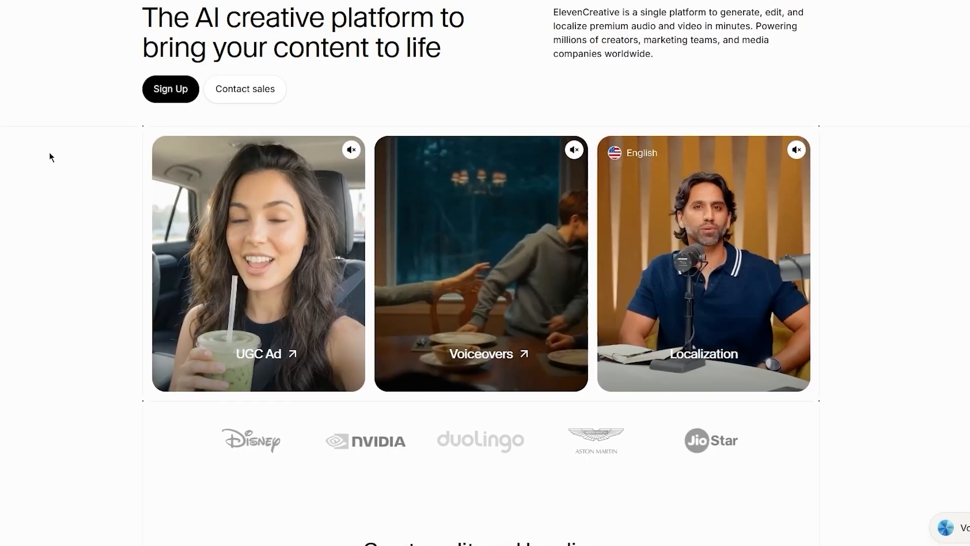
{"action": "mouse_move", "coordinate": [188, 141]}
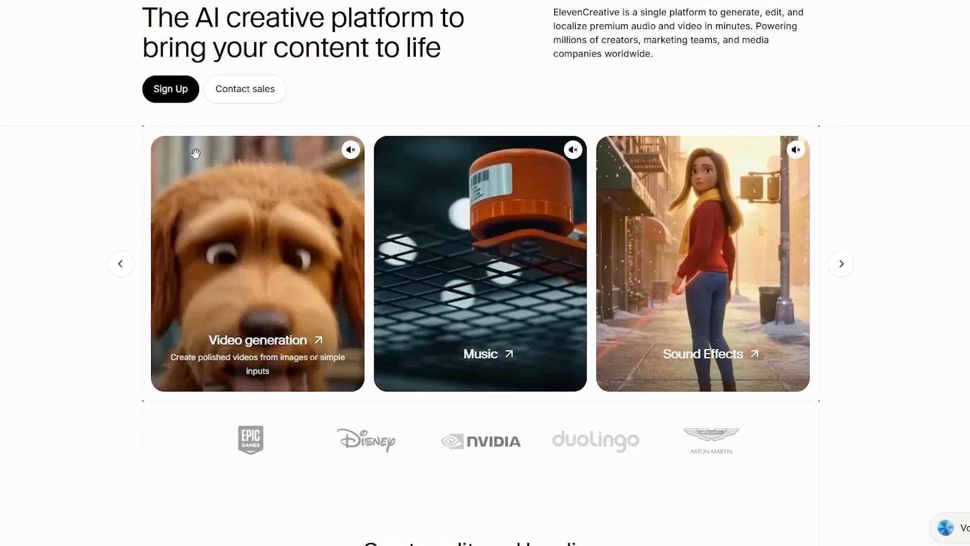
{"action": "scroll", "coordinate": [222, 165], "scroll_direction": "down", "scroll_amount": 6}
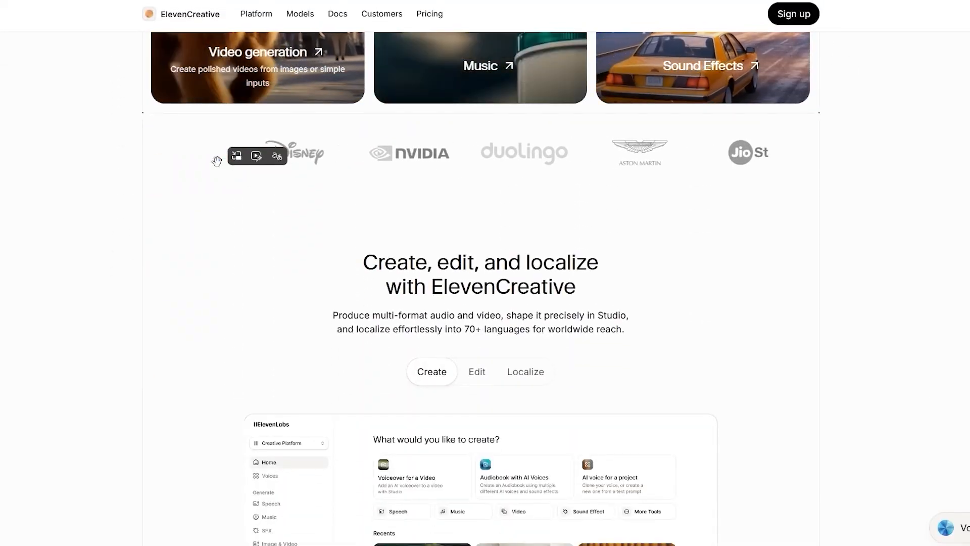
{"action": "scroll", "coordinate": [217, 161], "scroll_direction": "up", "scroll_amount": 8}
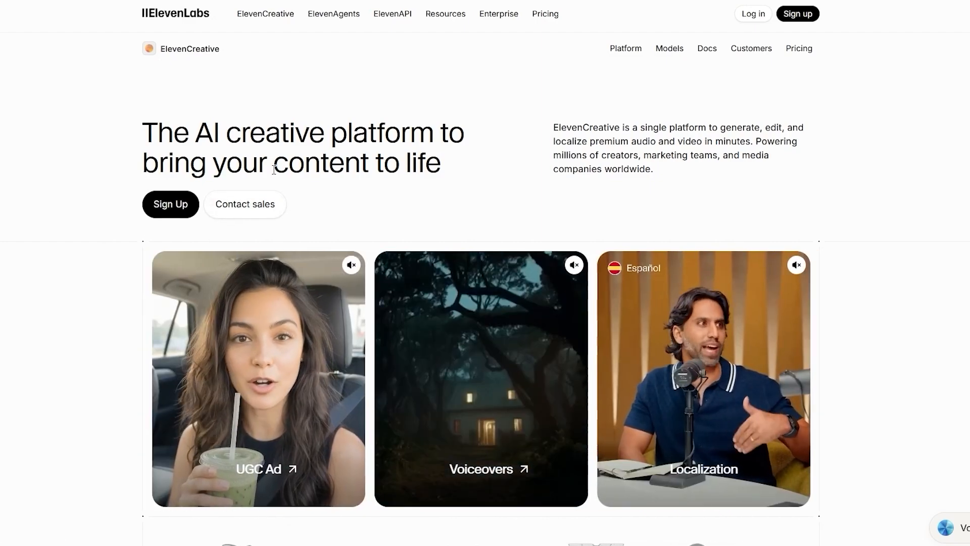
{"action": "scroll", "coordinate": [131, 109], "scroll_direction": "down", "scroll_amount": 2}
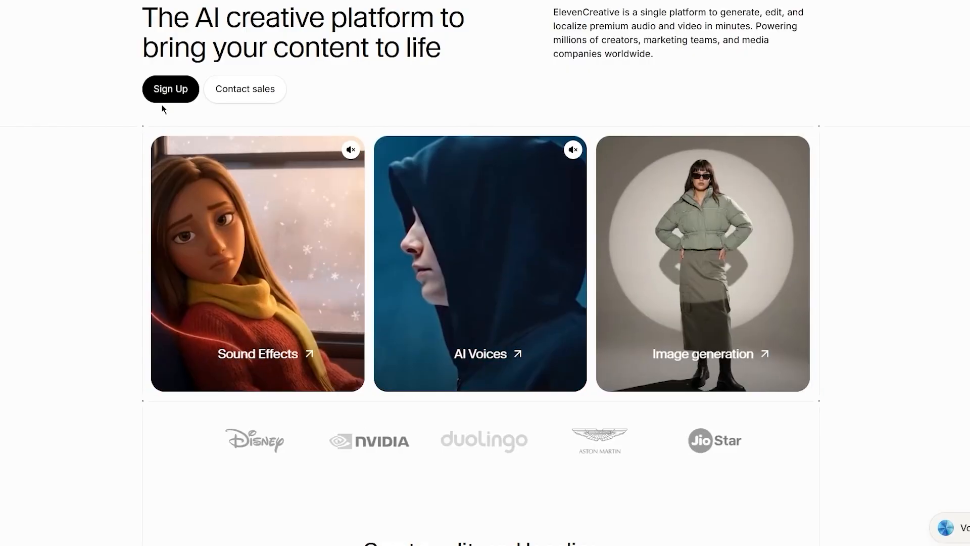
{"action": "scroll", "coordinate": [104, 119], "scroll_direction": "down", "scroll_amount": 5}
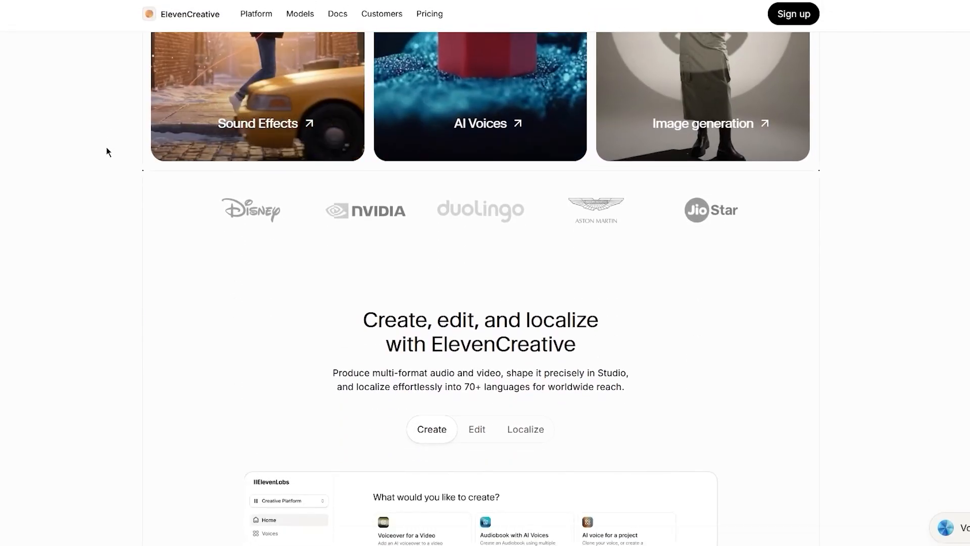
{"action": "scroll", "coordinate": [107, 174], "scroll_direction": "up", "scroll_amount": 7}
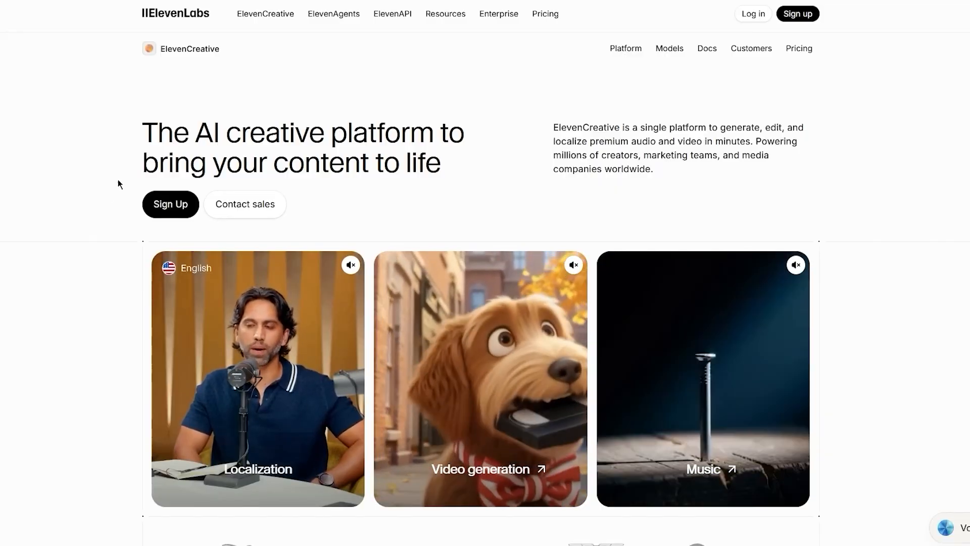
{"action": "scroll", "coordinate": [117, 180], "scroll_direction": "down", "scroll_amount": 3}
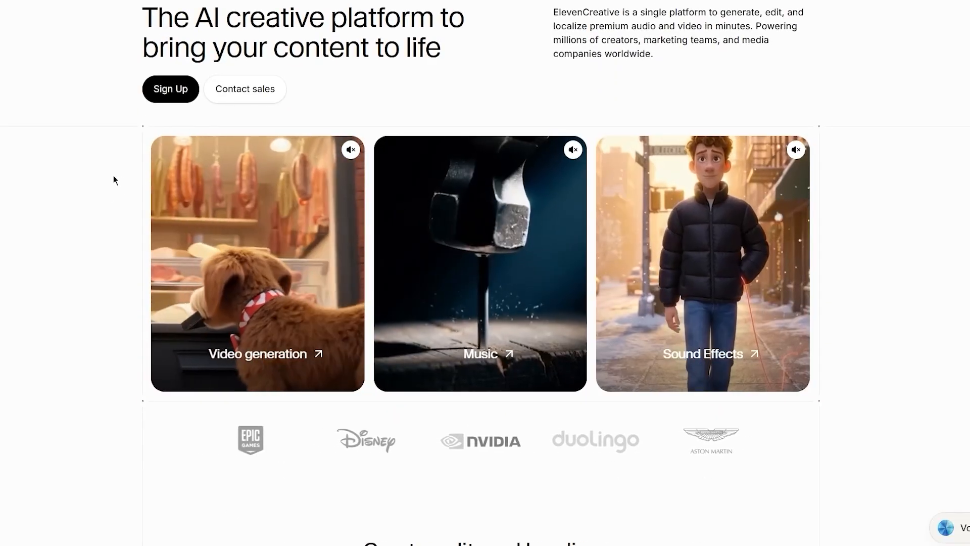
{"action": "scroll", "coordinate": [115, 175], "scroll_direction": "up", "scroll_amount": 3}
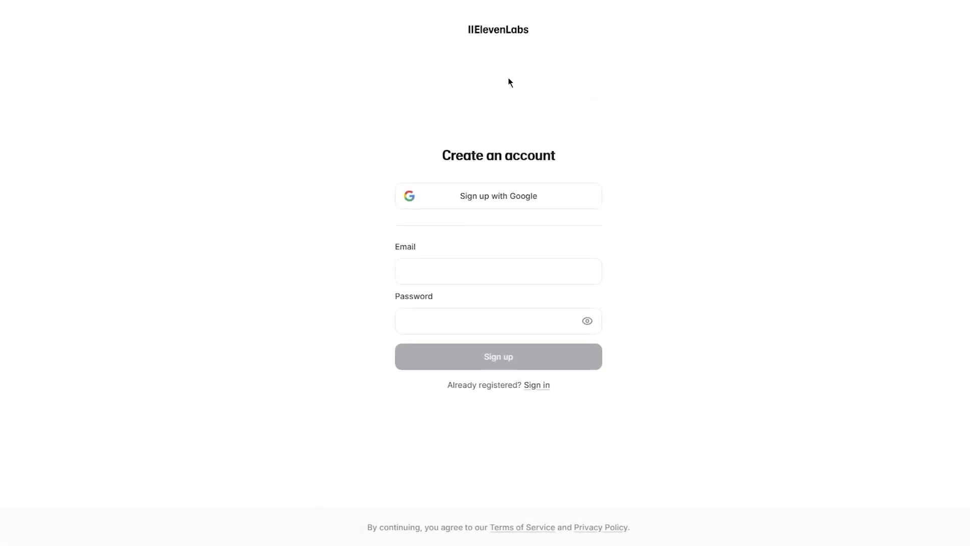
Sign up for ElevenLabs with an existing Google account
{"action": "left_click_drag", "start_coordinate": [449, 160], "coordinate": [695, 176]}
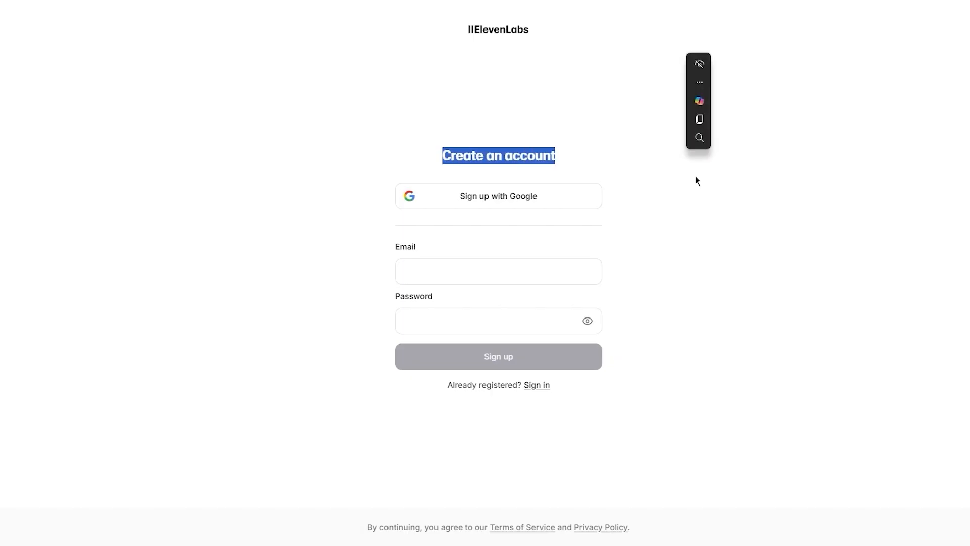
{"action": "left_click", "coordinate": [638, 187]}
{"action": "left_click", "coordinate": [526, 185]}
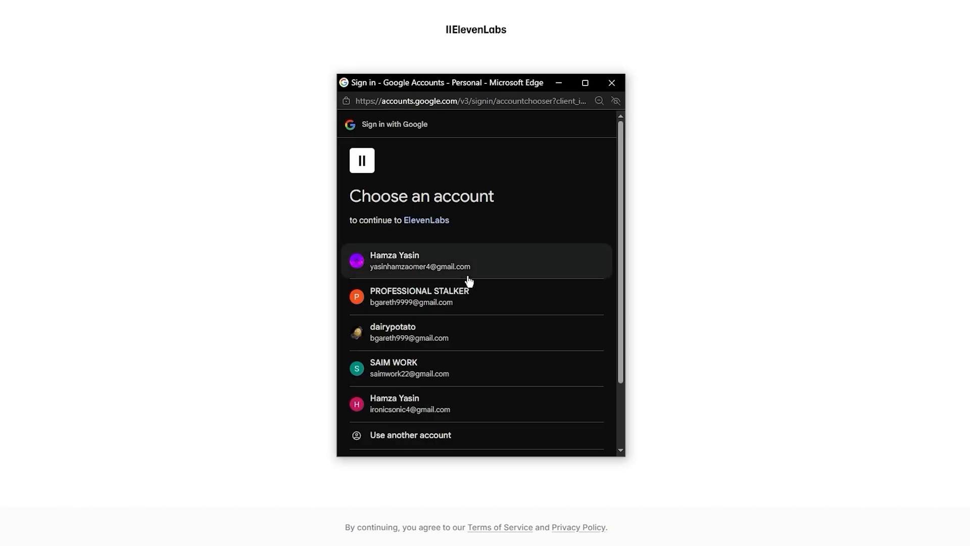
{"action": "scroll", "coordinate": [455, 299], "scroll_direction": "down", "scroll_amount": 3}
{"action": "left_click", "coordinate": [448, 311]}
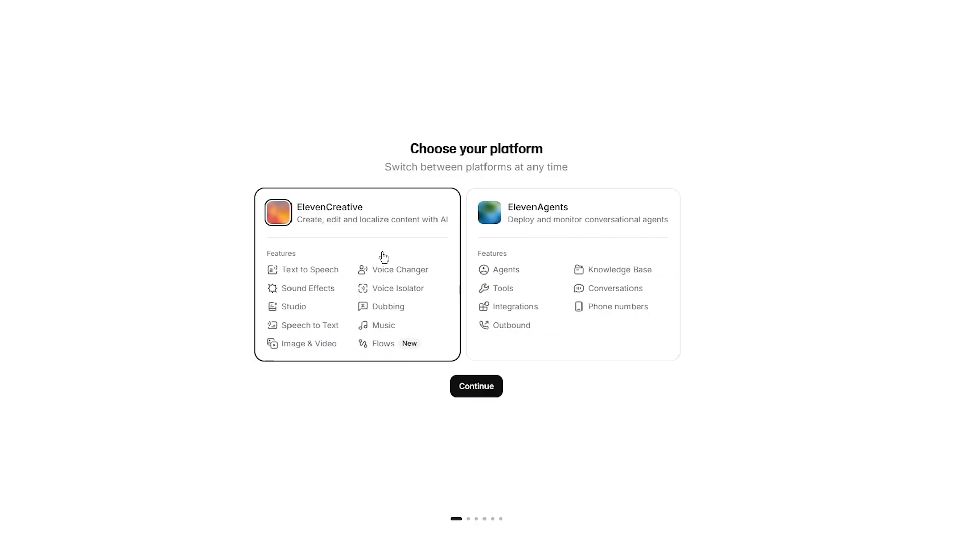
Continue with the ElevenCreative platform and submit the personalization form with the name blank and English as the preferred language
{"action": "left_click", "coordinate": [483, 384]}
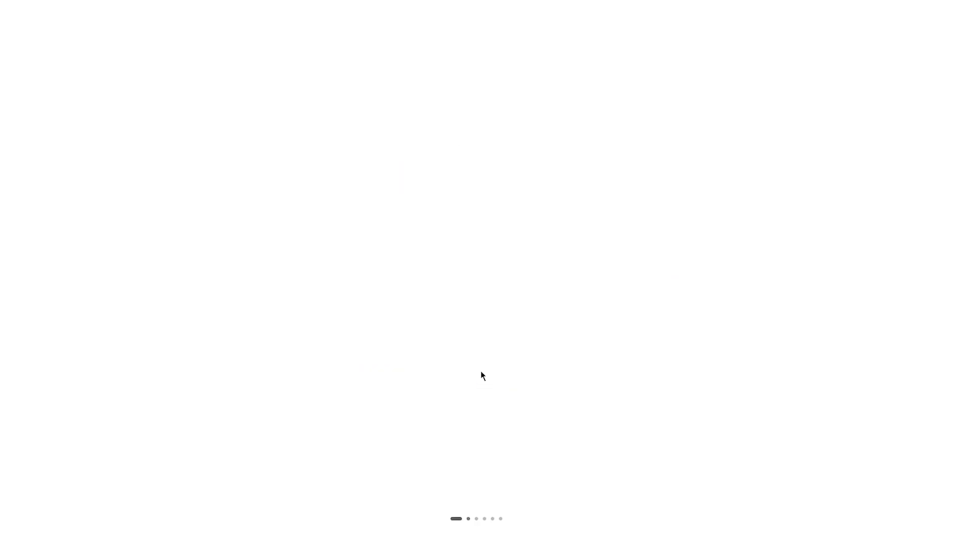
{"action": "left_click", "coordinate": [435, 178]}
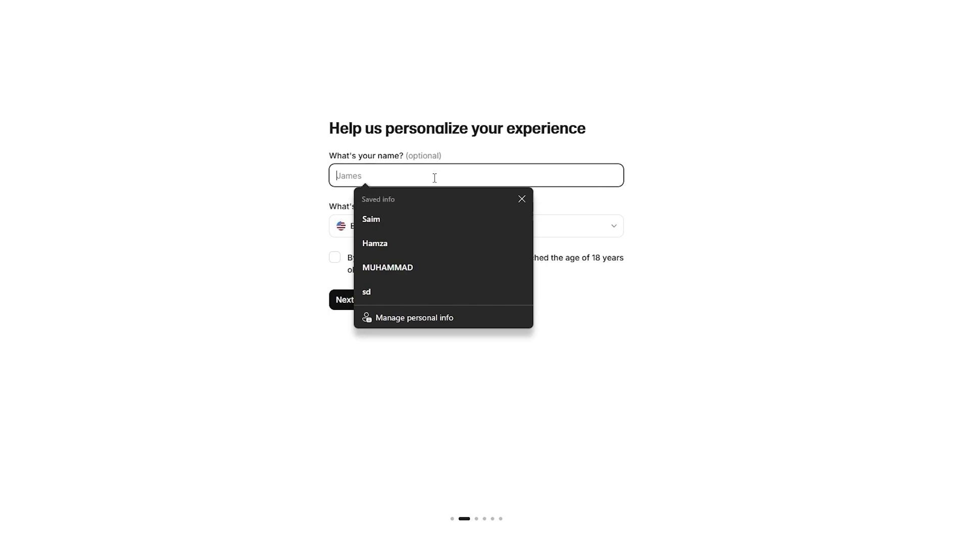
{"action": "left_click", "coordinate": [625, 168]}
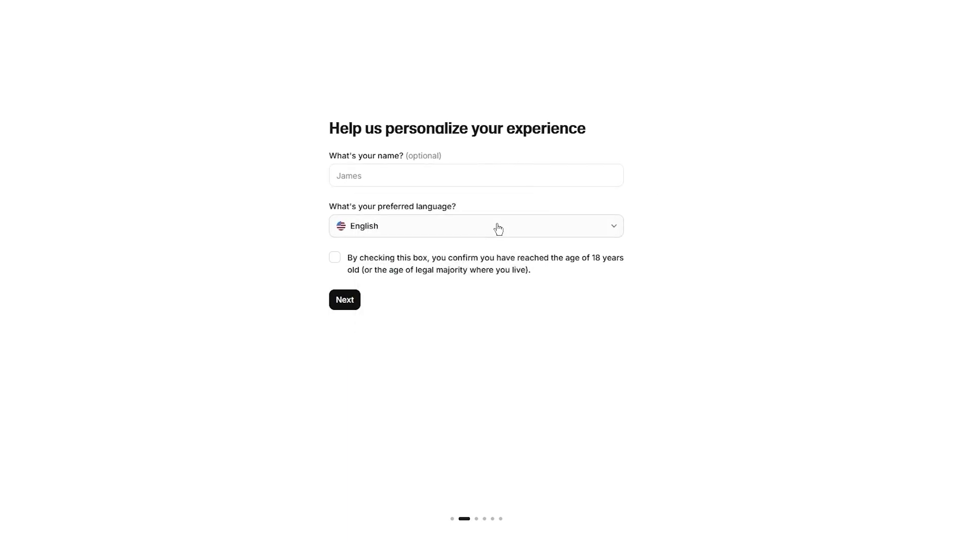
{"action": "left_click", "coordinate": [366, 305]}
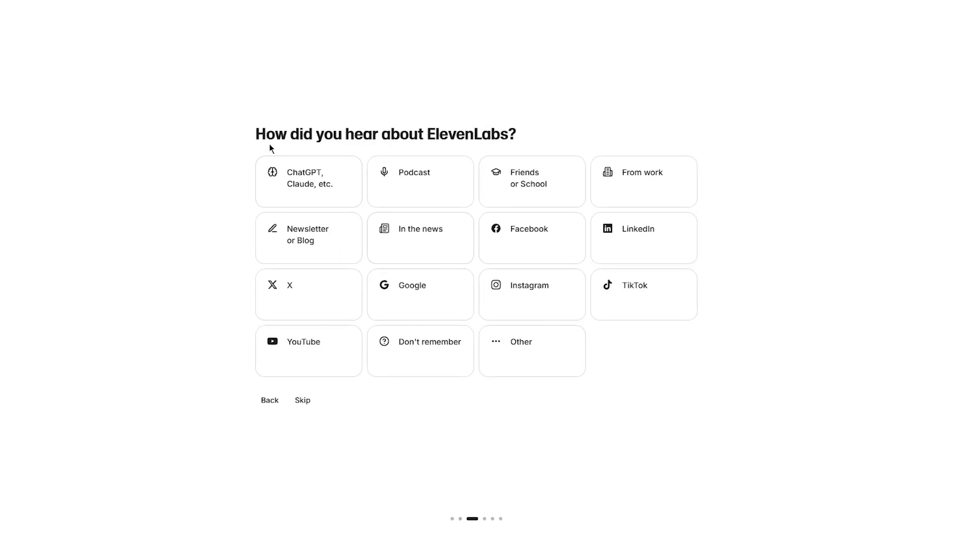
Answer the onboarding questions with "ChatGPT, Claude, etc." as the referral source and "Personal use" as the description
{"action": "left_click_drag", "start_coordinate": [270, 147], "coordinate": [509, 138]}
{"action": "left_click", "coordinate": [658, 133]}
{"action": "left_click", "coordinate": [318, 185]}
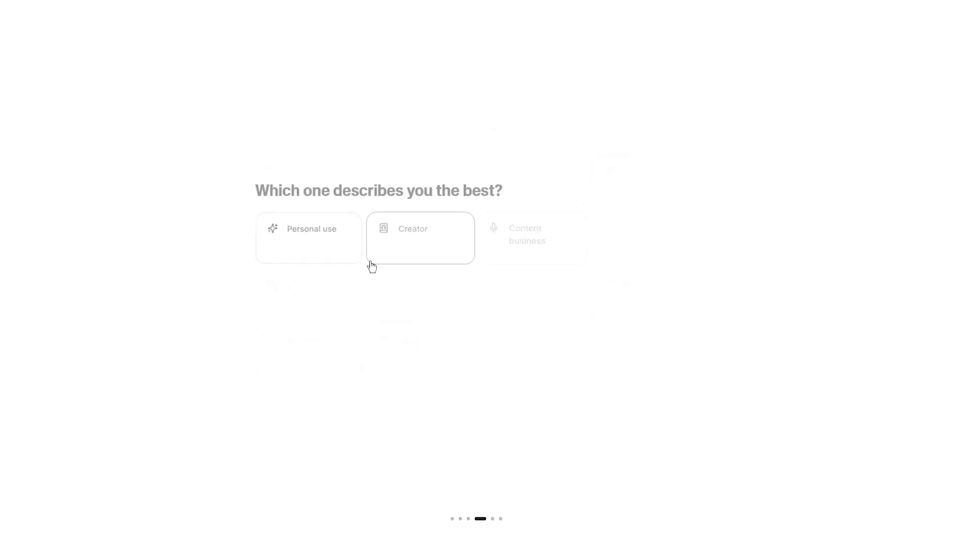
{"action": "left_click_drag", "start_coordinate": [314, 205], "coordinate": [550, 180]}
{"action": "left_click", "coordinate": [783, 203]}
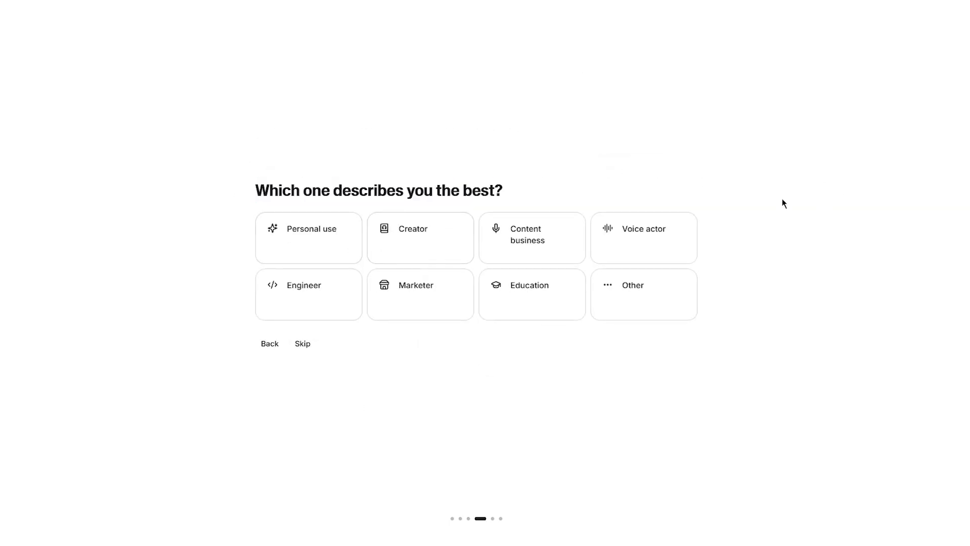
{"action": "left_click", "coordinate": [331, 246]}
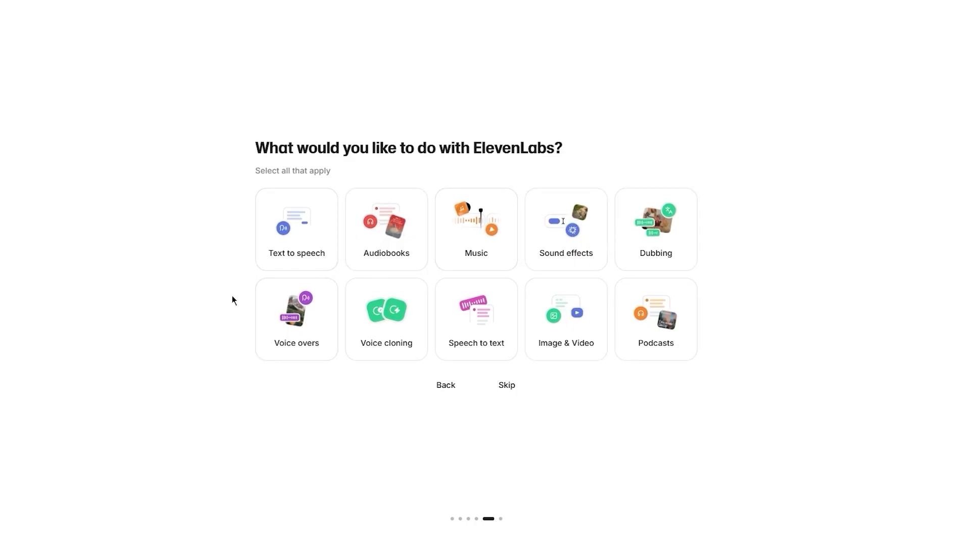
Choose Image & Video as the intended use and skip the paid plan selection
{"action": "left_click", "coordinate": [584, 331]}
{"action": "left_click", "coordinate": [506, 384]}
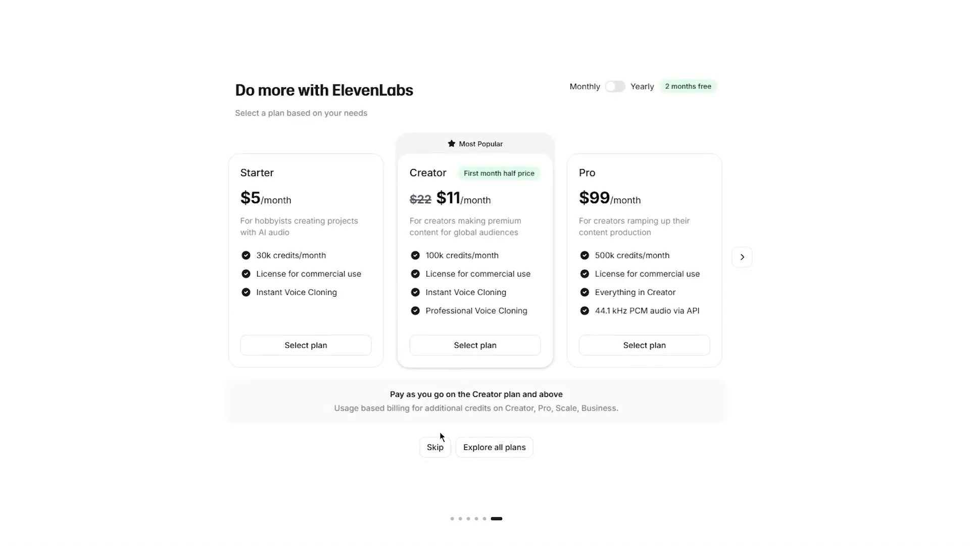
{"action": "left_click", "coordinate": [436, 447]}
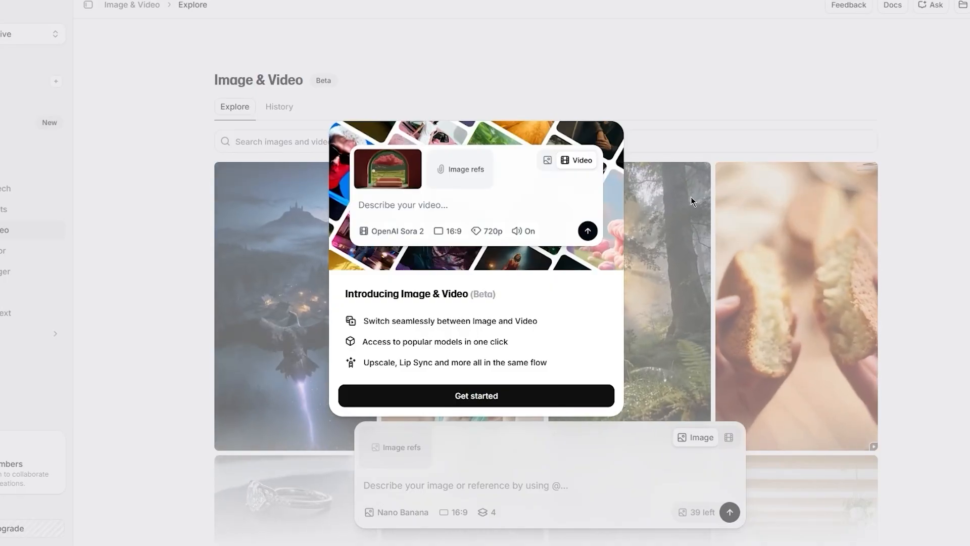
Get started with Image & Video, agreeing to share generations and accepting the terms and conditions
{"action": "left_click", "coordinate": [561, 396]}
{"action": "left_click", "coordinate": [554, 394]}
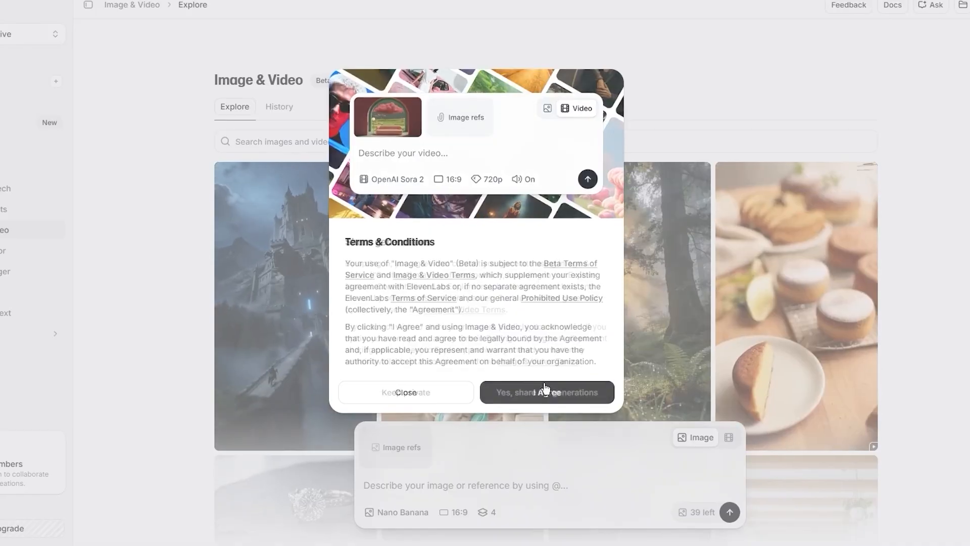
{"action": "left_click", "coordinate": [543, 383]}
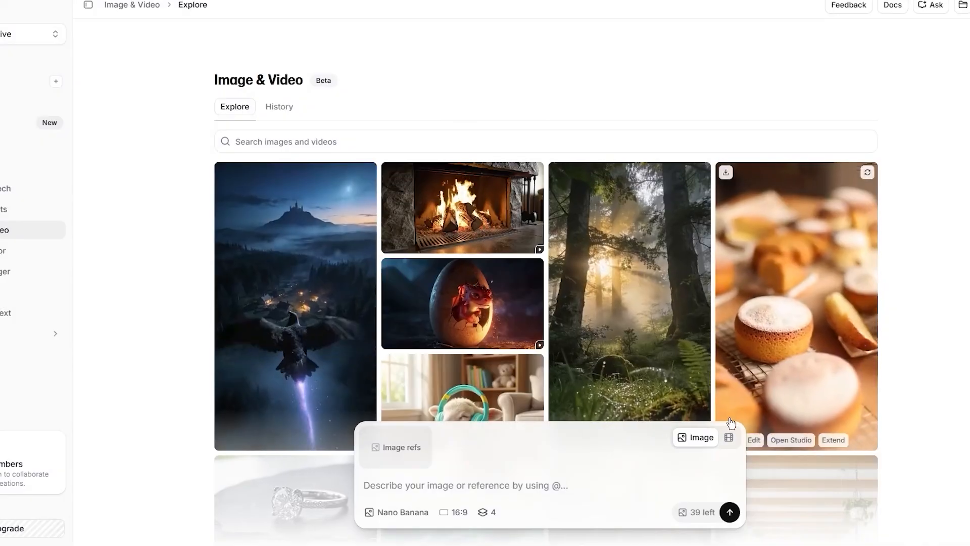
Browse the Image & Video Explore gallery and switch the prompt generator to video mode
{"action": "scroll", "coordinate": [556, 303], "scroll_direction": "down", "scroll_amount": 5}
{"action": "scroll", "coordinate": [556, 304], "scroll_direction": "up", "scroll_amount": 5}
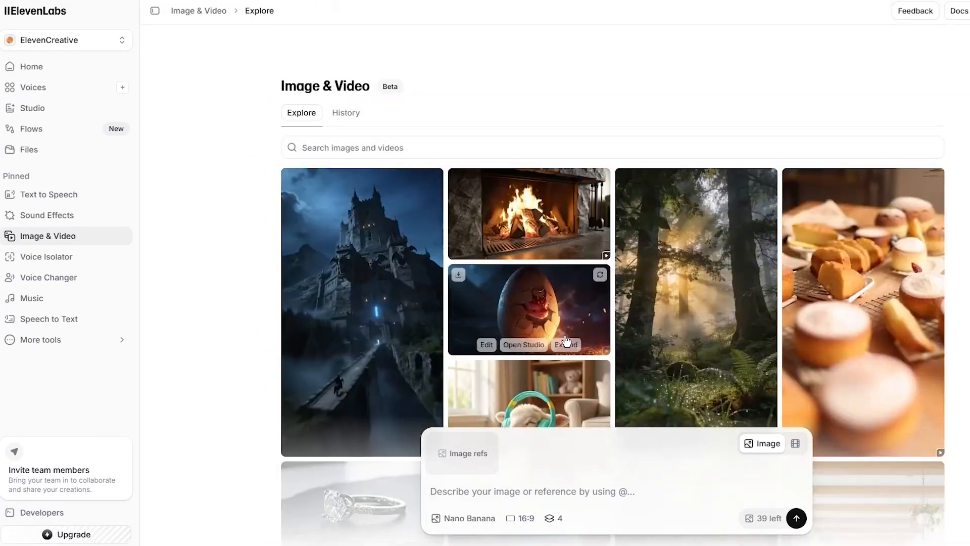
{"action": "left_click", "coordinate": [796, 445]}
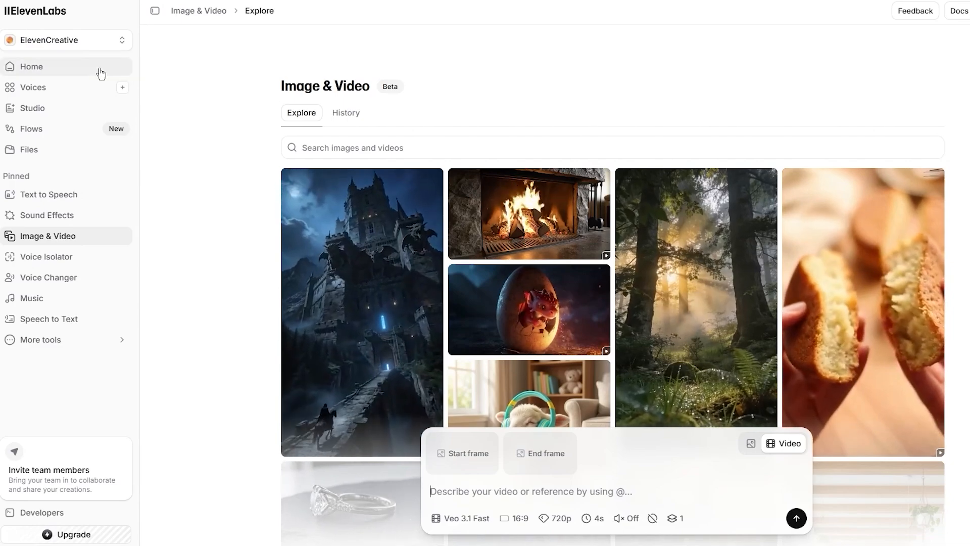
Create a new blank video project in Studio
{"action": "left_click", "coordinate": [63, 117]}
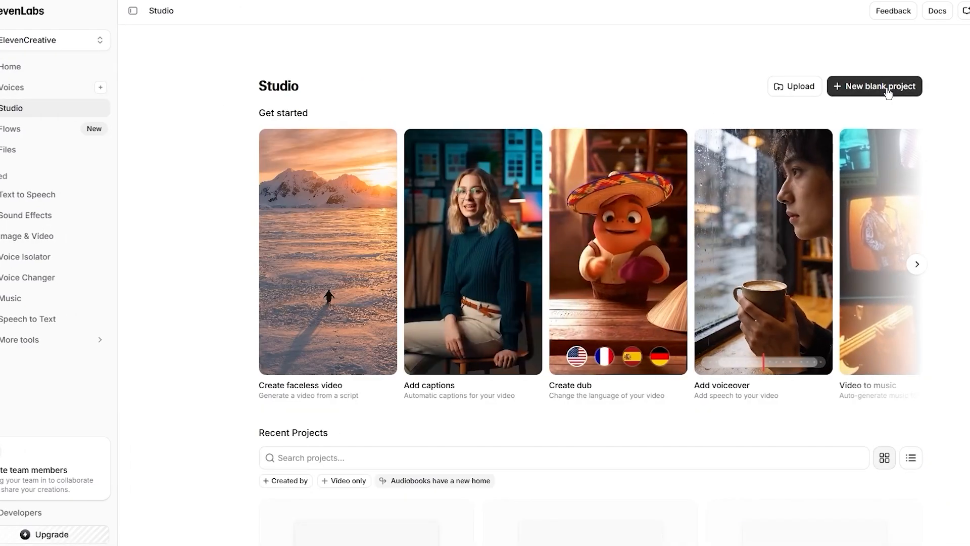
{"action": "left_click", "coordinate": [905, 87]}
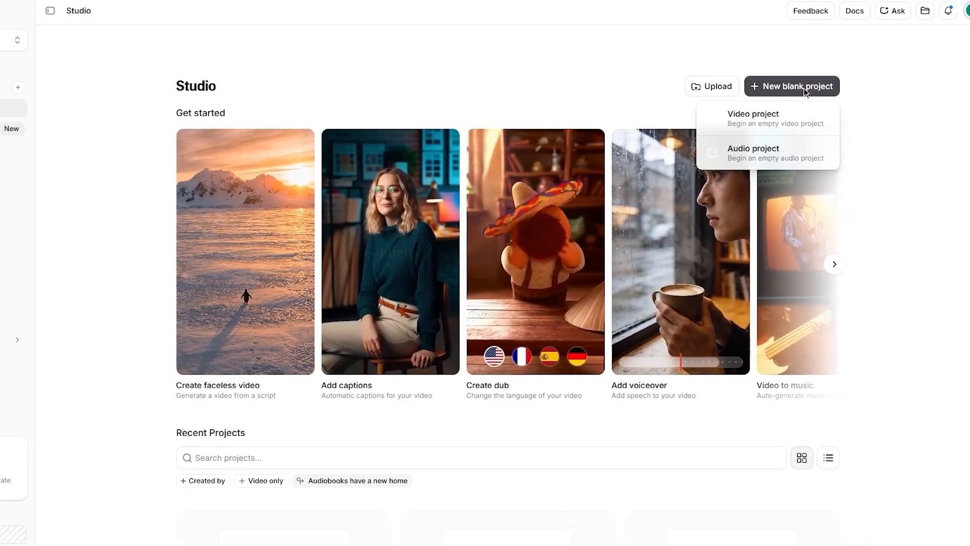
{"action": "left_click", "coordinate": [753, 117]}
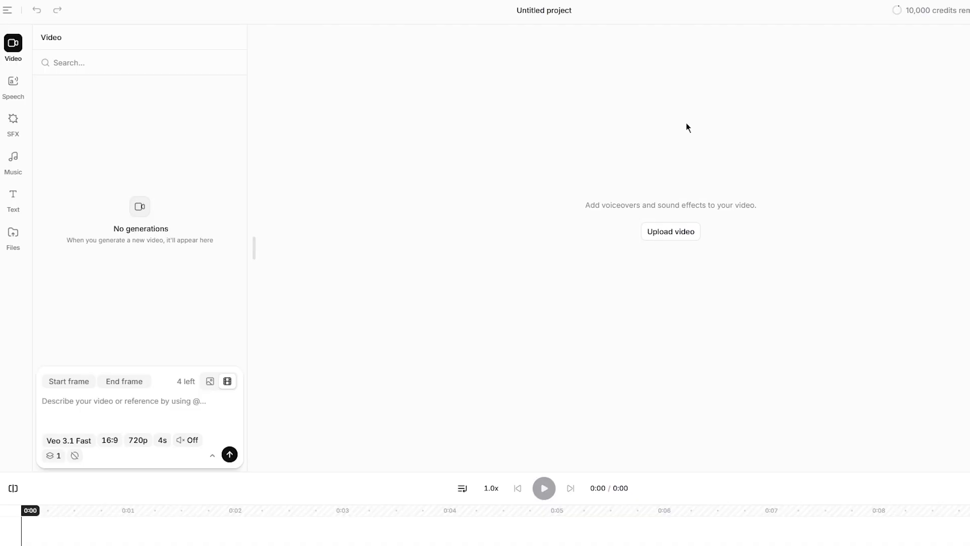
Upload the video "The rage of Iceland's volcano (1)" from the Downloads folder into the project
{"action": "left_click", "coordinate": [671, 233]}
{"action": "scroll", "coordinate": [297, 98], "scroll_direction": "down", "scroll_amount": 10}
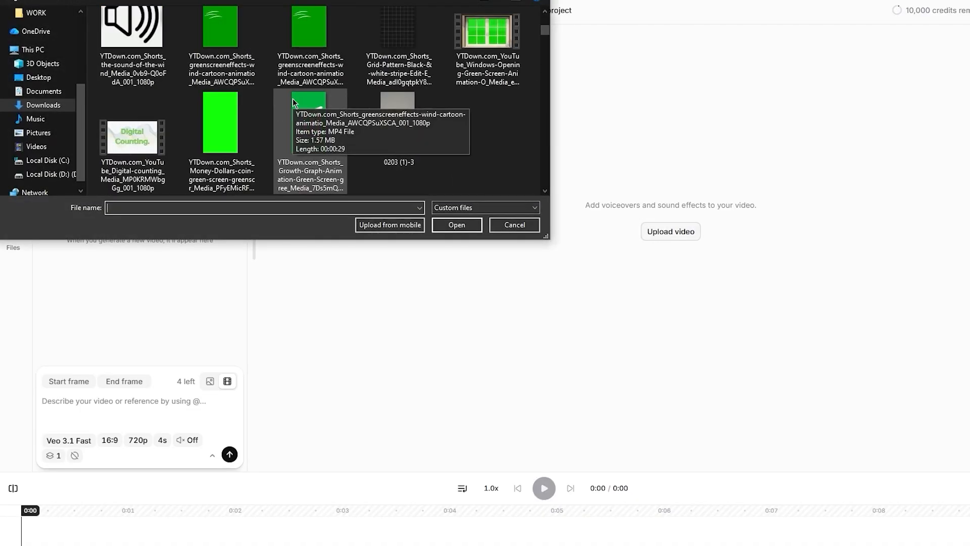
{"action": "scroll", "coordinate": [402, 115], "scroll_direction": "up", "scroll_amount": 1}
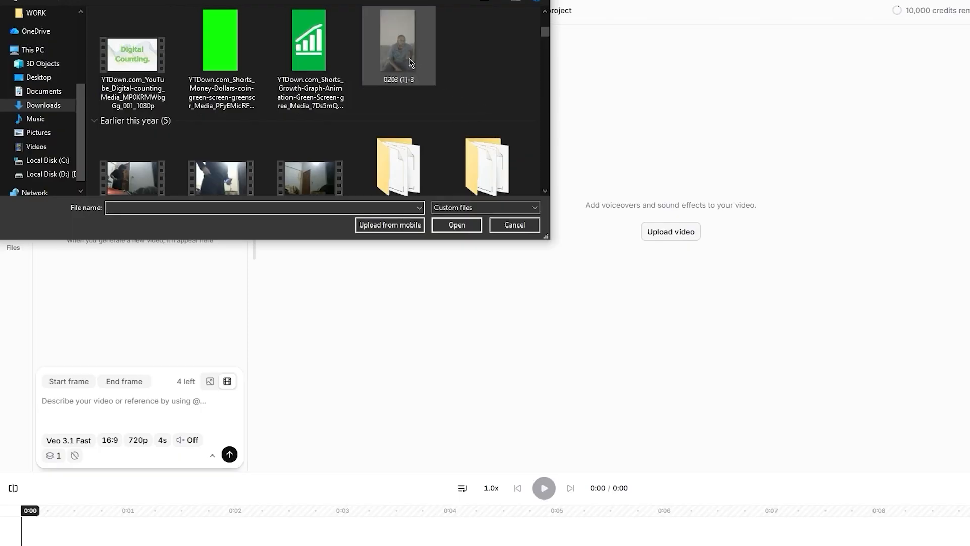
{"action": "scroll", "coordinate": [410, 62], "scroll_direction": "up", "scroll_amount": 3}
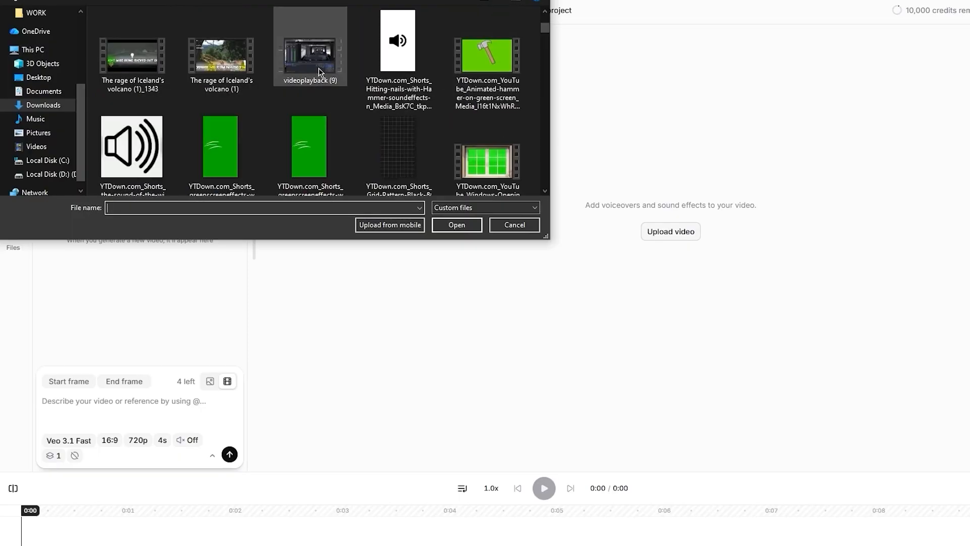
{"action": "scroll", "coordinate": [320, 72], "scroll_direction": "up", "scroll_amount": 2}
{"action": "scroll", "coordinate": [320, 73], "scroll_direction": "down", "scroll_amount": 1}
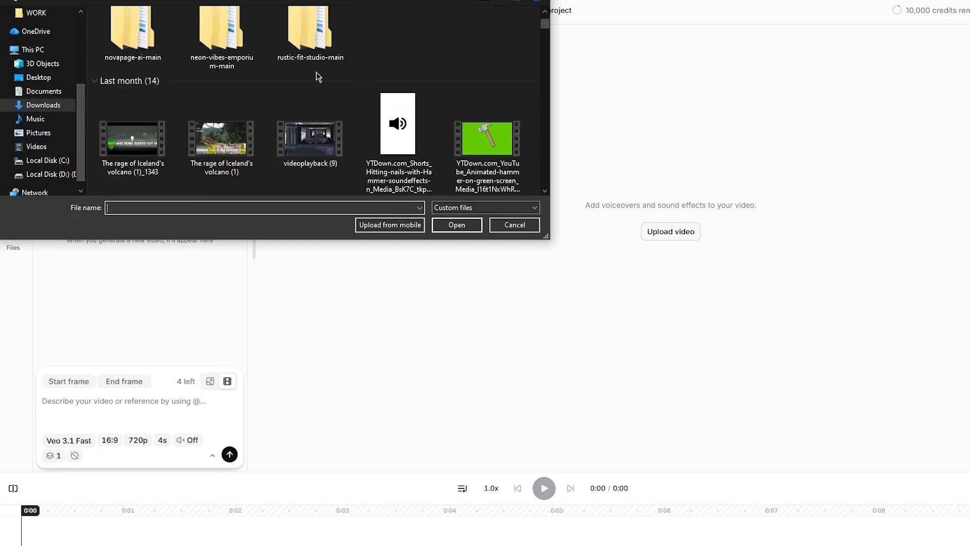
{"action": "double_click", "coordinate": [225, 136]}
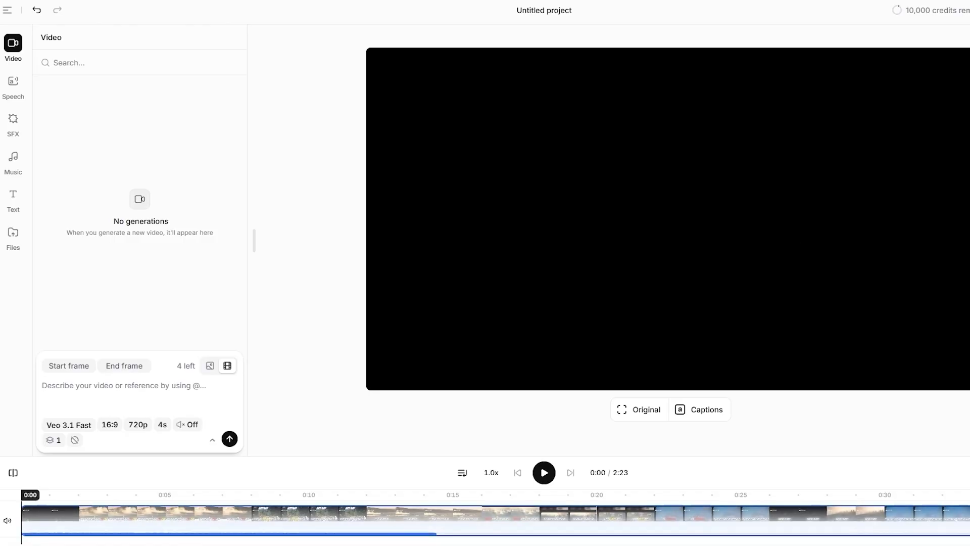
Select the uploaded clip on the timeline and preview its frames at several points, including 0:18 and 0:25
{"action": "left_click", "coordinate": [408, 526]}
{"action": "left_click", "coordinate": [546, 525]}
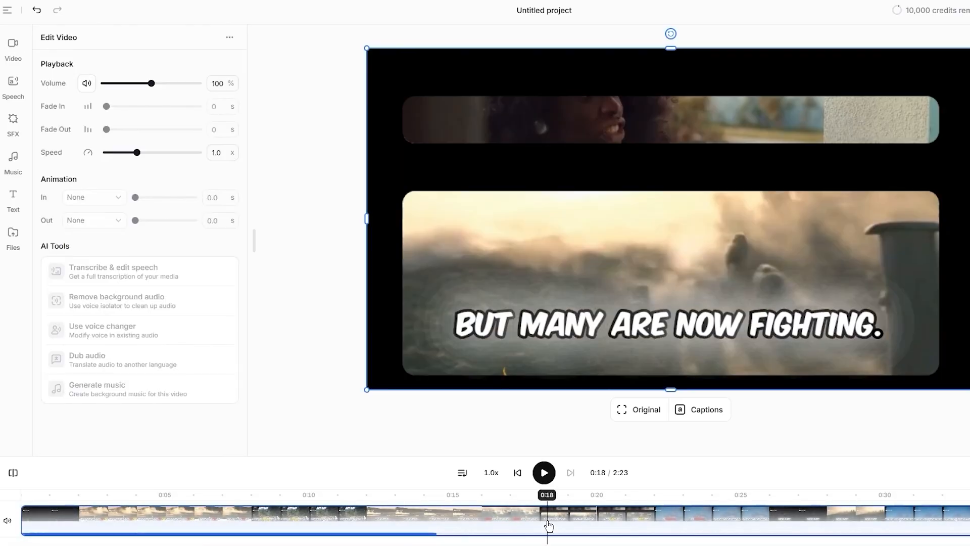
{"action": "left_click", "coordinate": [646, 528]}
{"action": "left_click", "coordinate": [754, 528]}
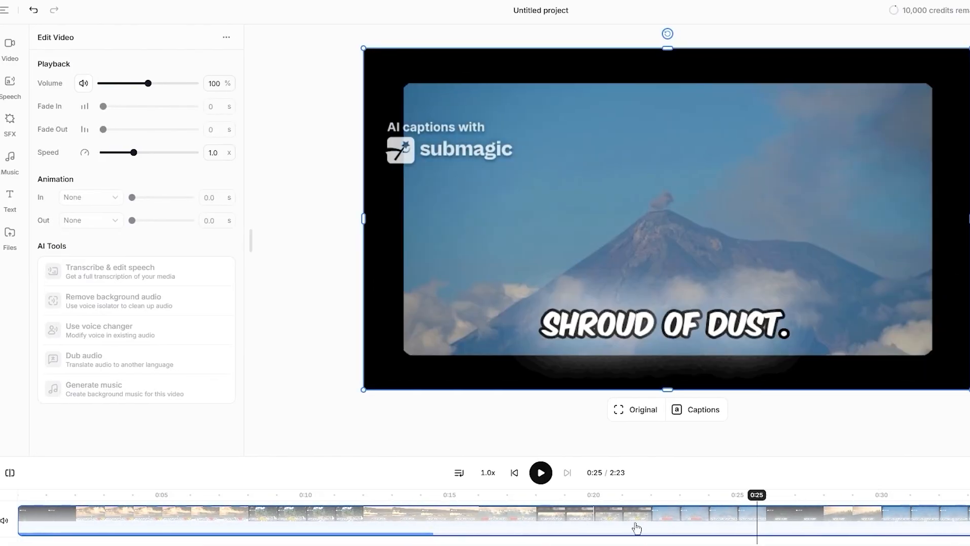
Preview the clip's frames at several points on the timeline, from 0:16 up to 1:00
{"action": "left_click", "coordinate": [479, 531]}
{"action": "scroll", "coordinate": [459, 526], "scroll_direction": "right", "scroll_amount": 5}
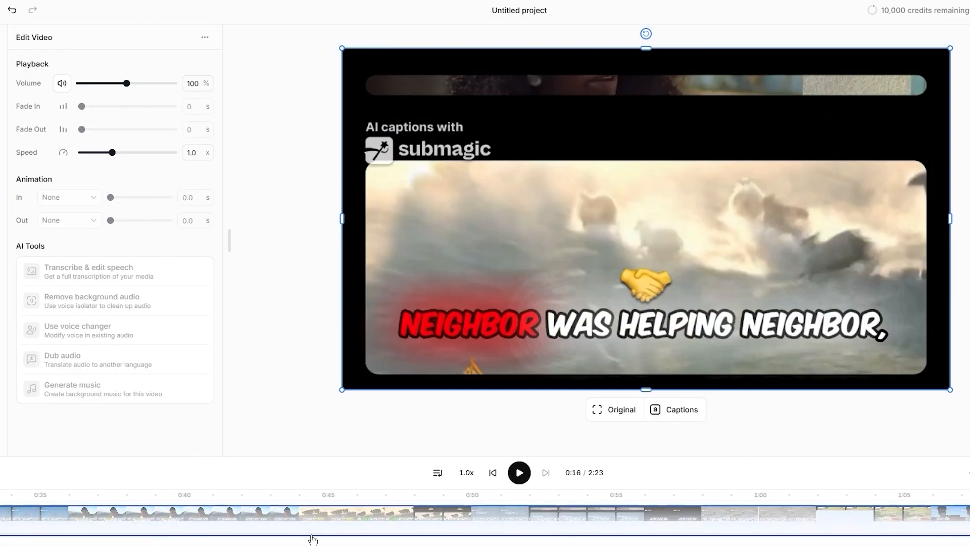
{"action": "left_click", "coordinate": [427, 526]}
{"action": "left_click", "coordinate": [614, 526]}
{"action": "left_click", "coordinate": [784, 526]}
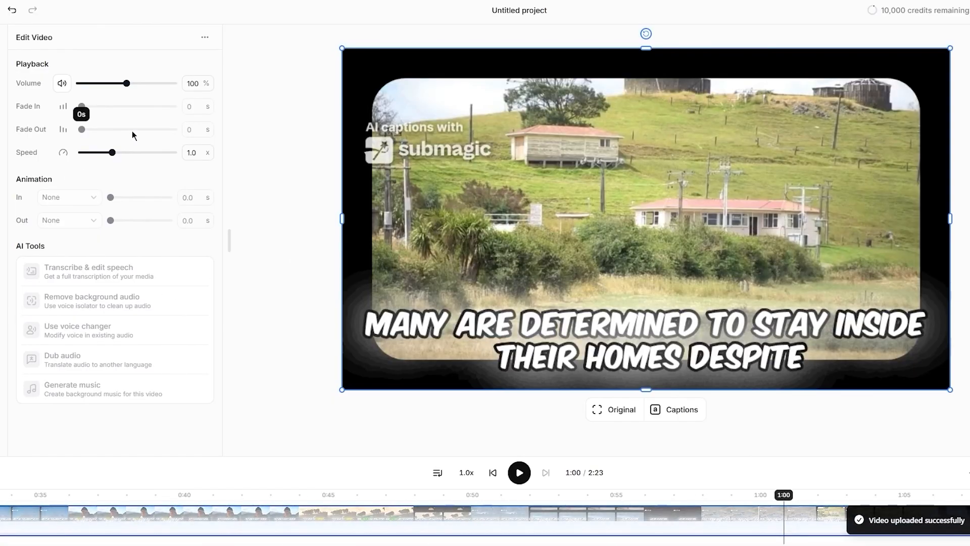
Look over the speech and text style options, and try to transcribe the clip's speech for captions
{"action": "left_click", "coordinate": [3, 84]}
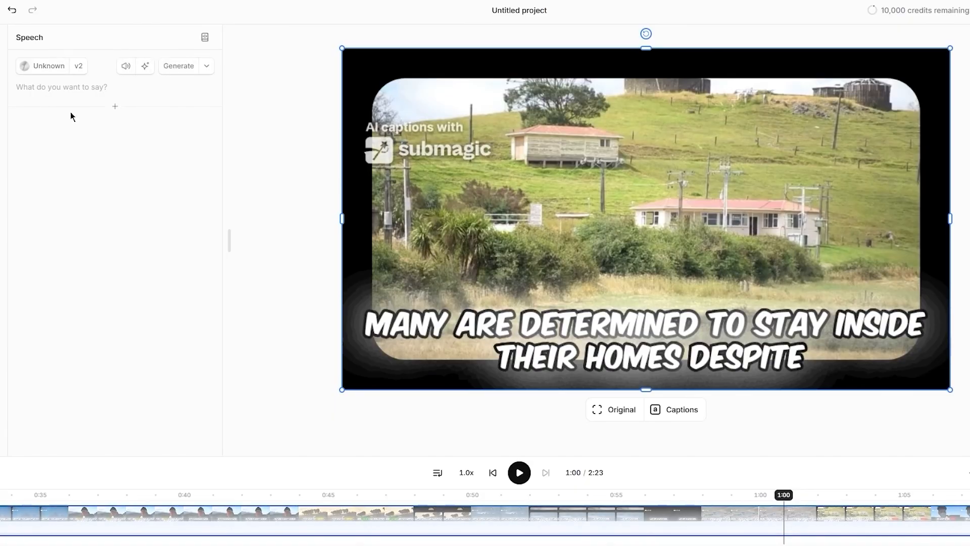
{"action": "left_click", "coordinate": [3, 147]}
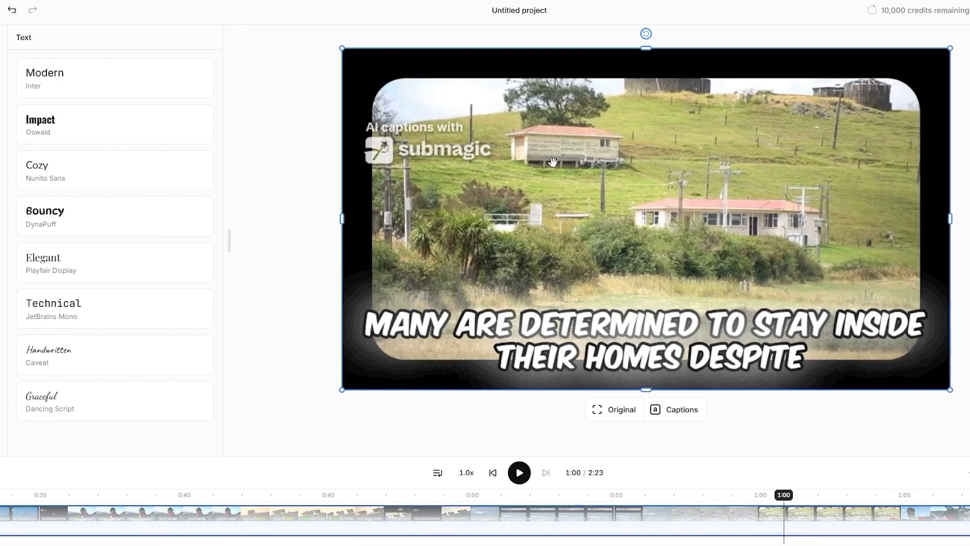
{"action": "left_click", "coordinate": [676, 410]}
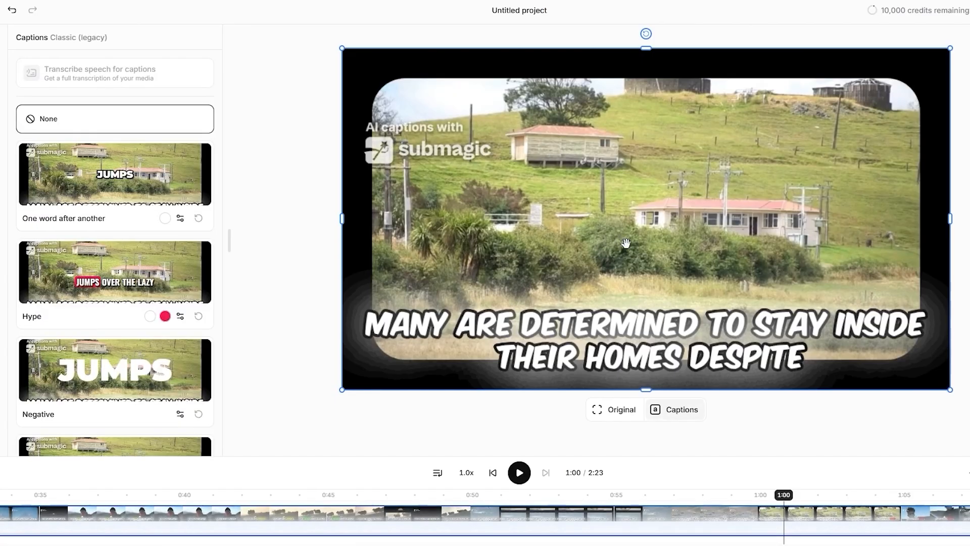
{"action": "left_click", "coordinate": [156, 79]}
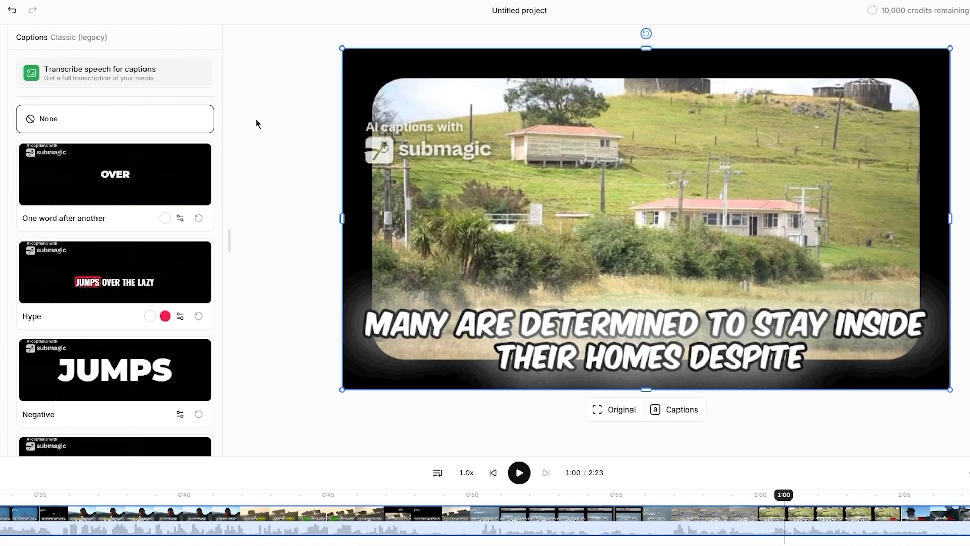
{"action": "left_click", "coordinate": [105, 81]}
Review the text style presets and the Speech tool's generation options
{"action": "left_click", "coordinate": [2, 91]}
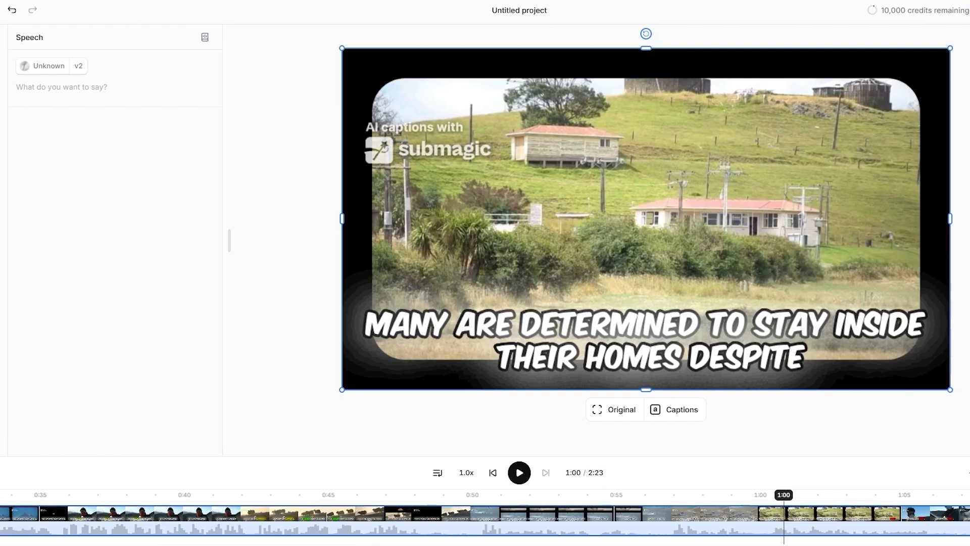
{"action": "mouse_move", "coordinate": [139, 111]}
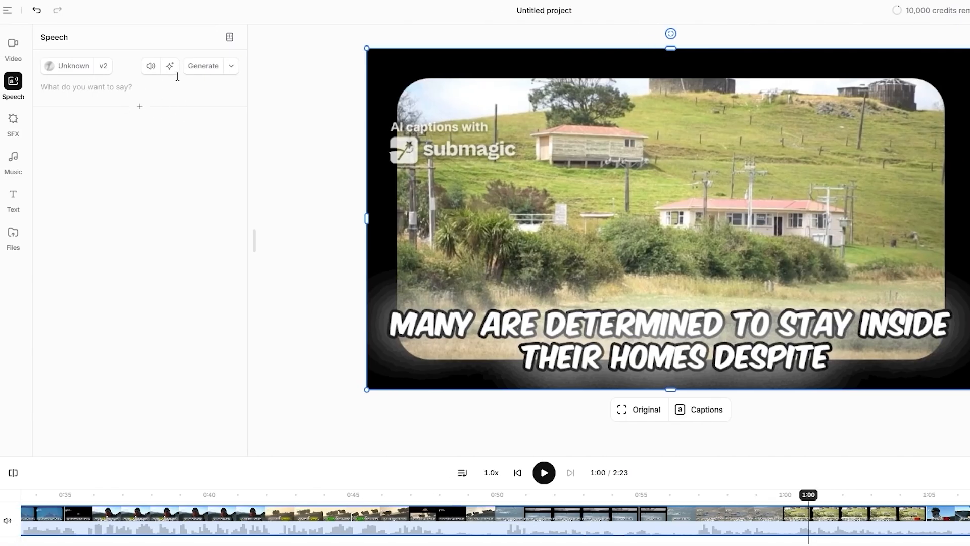
{"action": "left_click", "coordinate": [13, 194]}
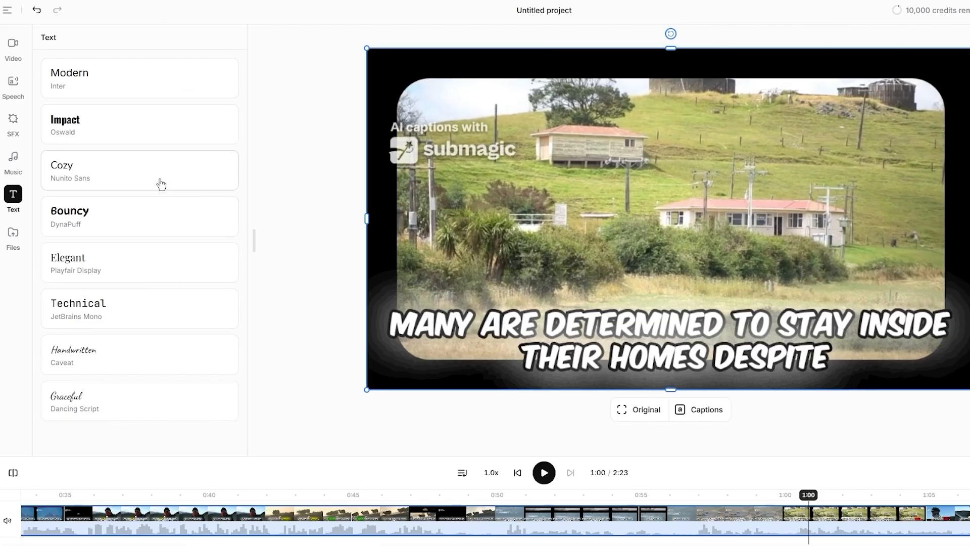
{"action": "left_click", "coordinate": [13, 82]}
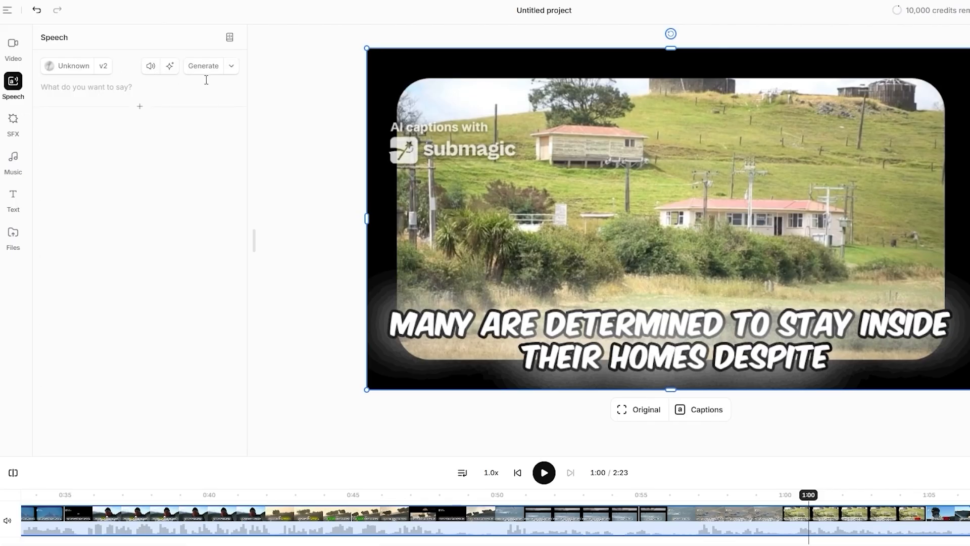
{"action": "left_click", "coordinate": [231, 66]}
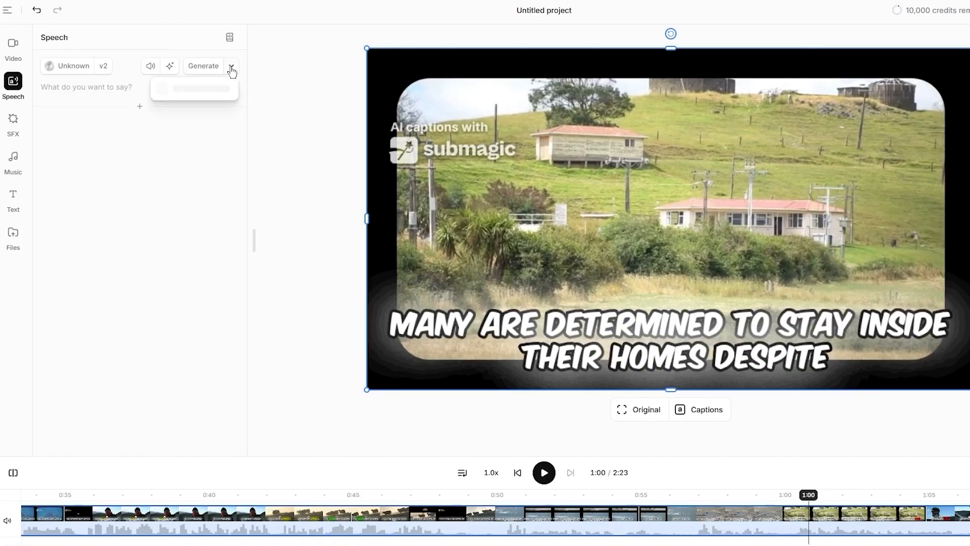
Open the full voice library for the speech block and browse the available voices
{"action": "left_click", "coordinate": [73, 66]}
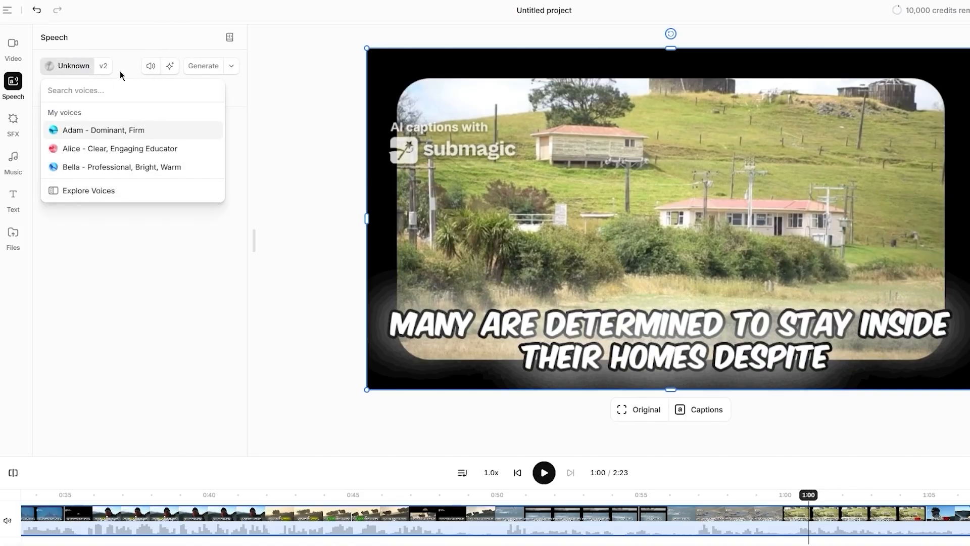
{"action": "left_click", "coordinate": [93, 190]}
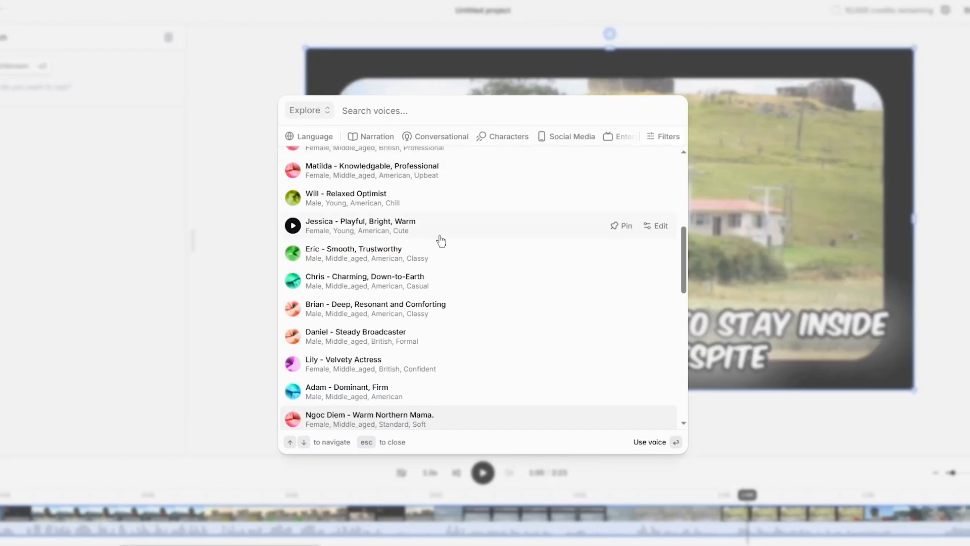
{"action": "scroll", "coordinate": [446, 241], "scroll_direction": "up", "scroll_amount": 5}
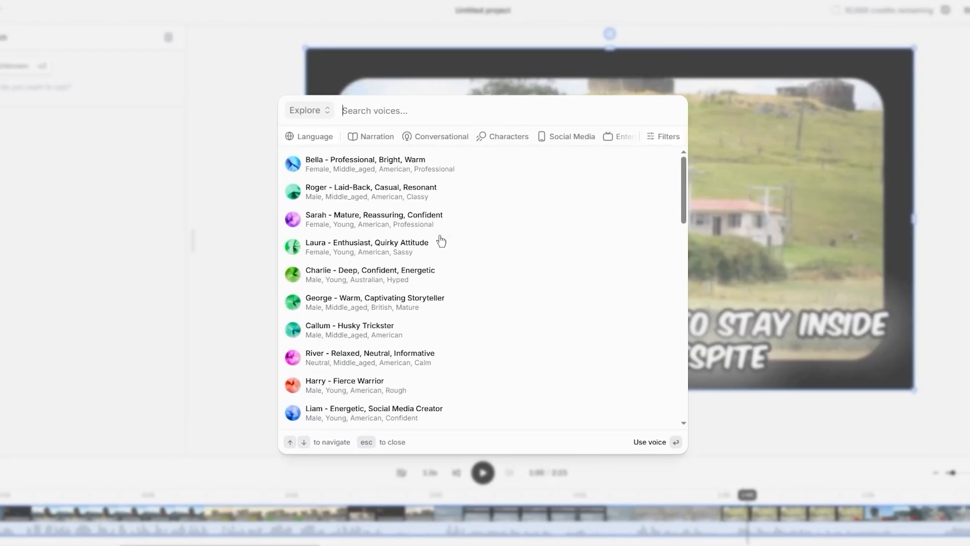
Filter the voice library by Arabic and look through the matching voices
{"action": "left_click", "coordinate": [326, 137]}
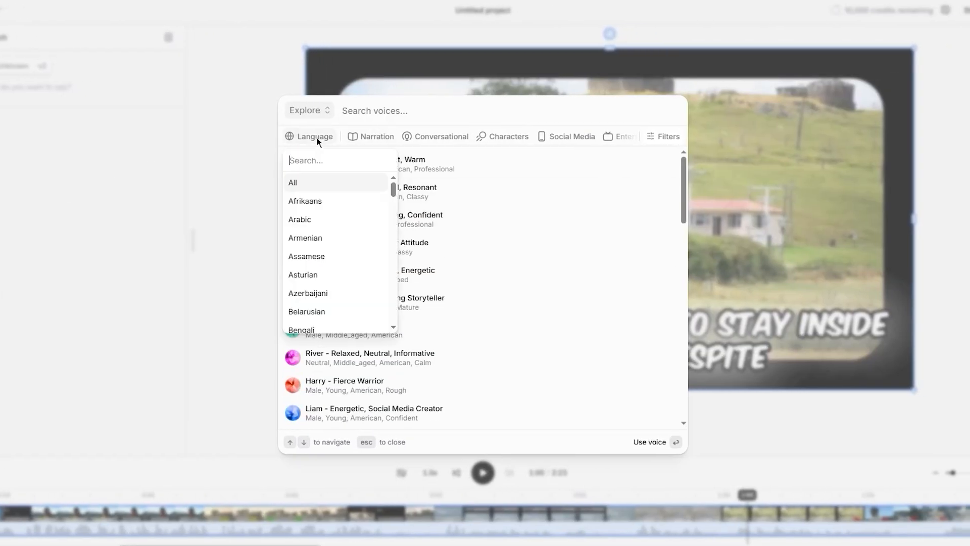
{"action": "left_click", "coordinate": [327, 219]}
{"action": "scroll", "coordinate": [430, 268], "scroll_direction": "down", "scroll_amount": 3}
{"action": "scroll", "coordinate": [303, 203], "scroll_direction": "up", "scroll_amount": 3}
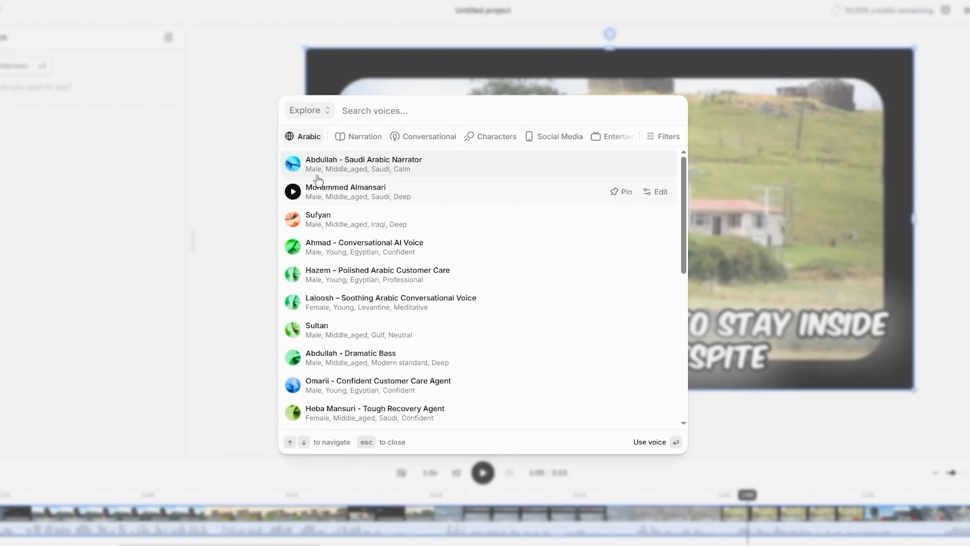
Change the voice library's language filter to Cantonese
{"action": "left_click", "coordinate": [302, 136]}
{"action": "scroll", "coordinate": [312, 234], "scroll_direction": "down", "scroll_amount": 2}
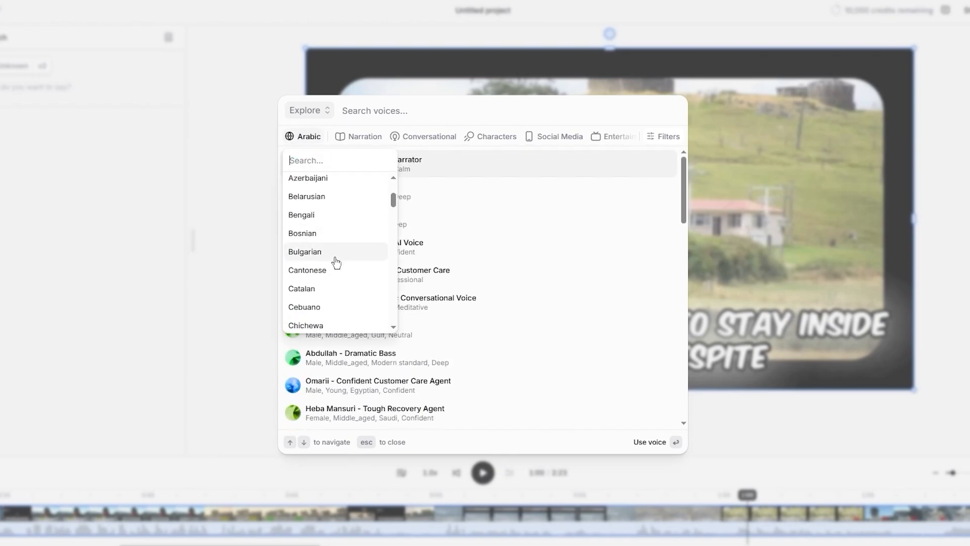
{"action": "left_click", "coordinate": [332, 277]}
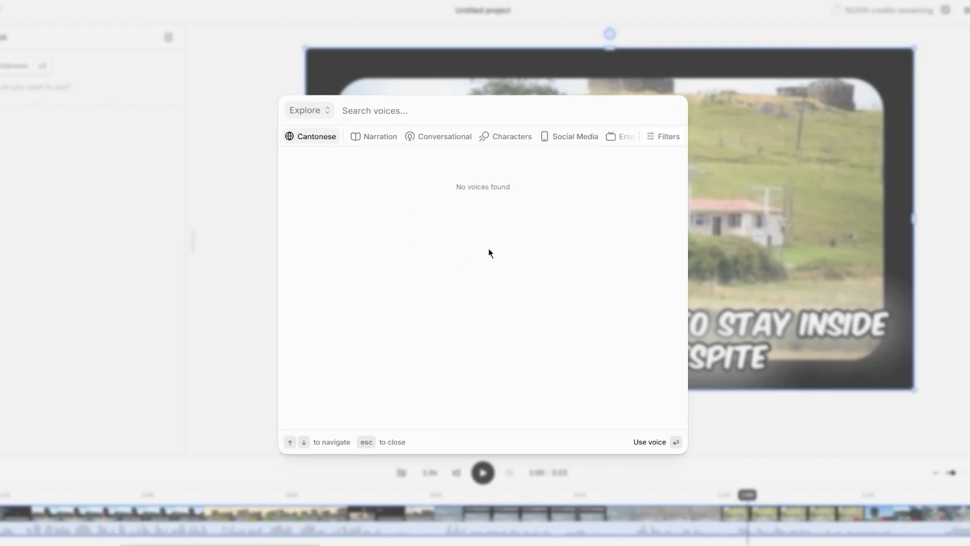
Filter the voice library by Italian and close it without choosing a voice
{"action": "left_click", "coordinate": [314, 135]}
{"action": "scroll", "coordinate": [343, 213], "scroll_direction": "down", "scroll_amount": 10}
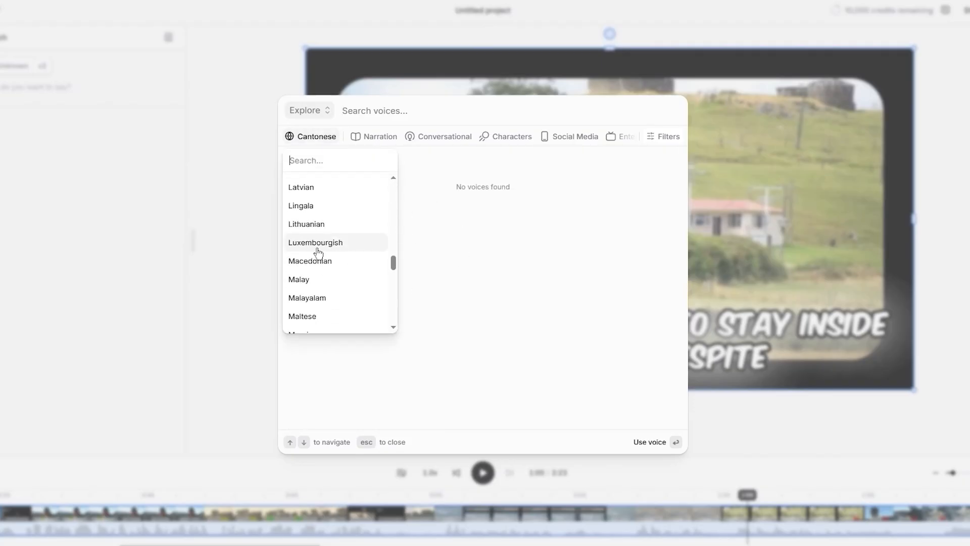
{"action": "scroll", "coordinate": [320, 252], "scroll_direction": "up", "scroll_amount": 3}
{"action": "left_click", "coordinate": [325, 231]}
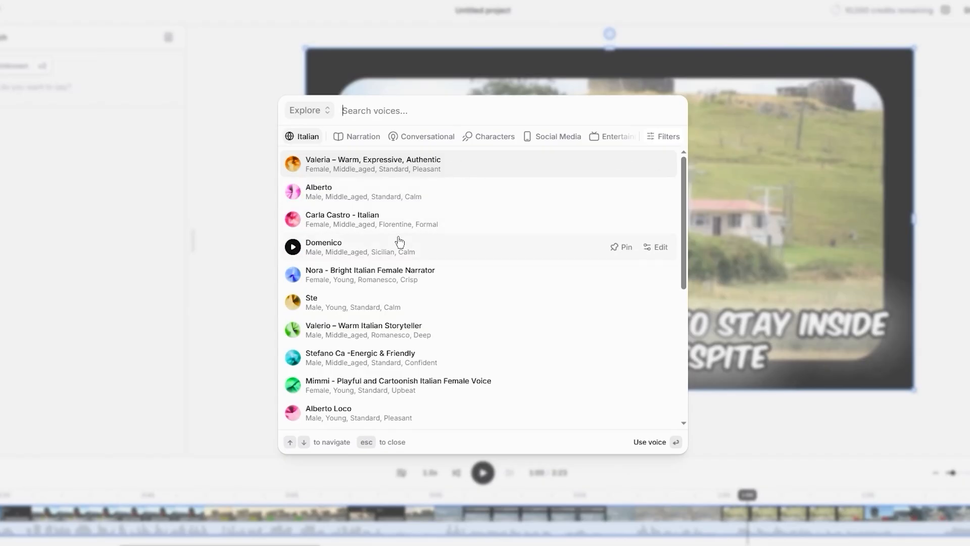
{"action": "left_click", "coordinate": [190, 171]}
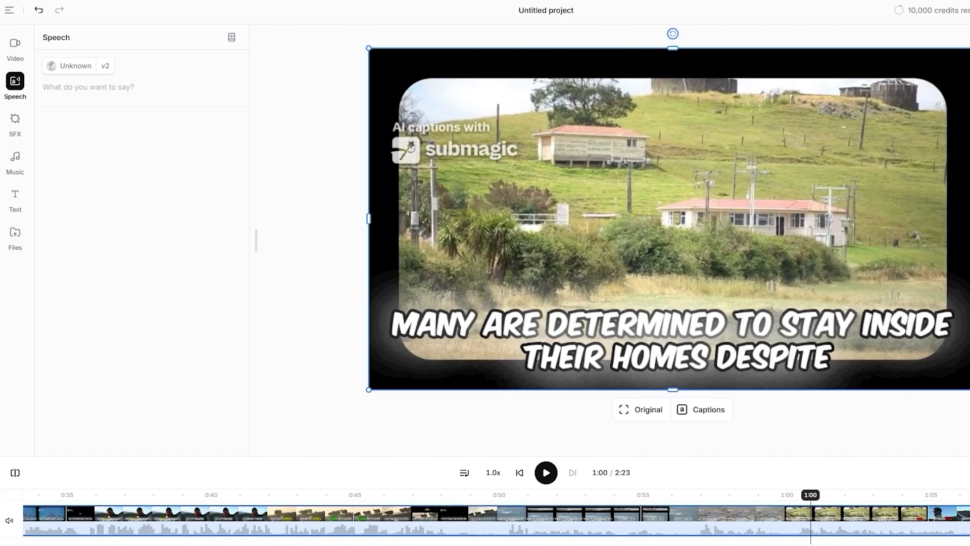
Leave the project for the Studio projects page and examine the Audio Native tool's description
{"action": "left_click", "coordinate": [10, 10]}
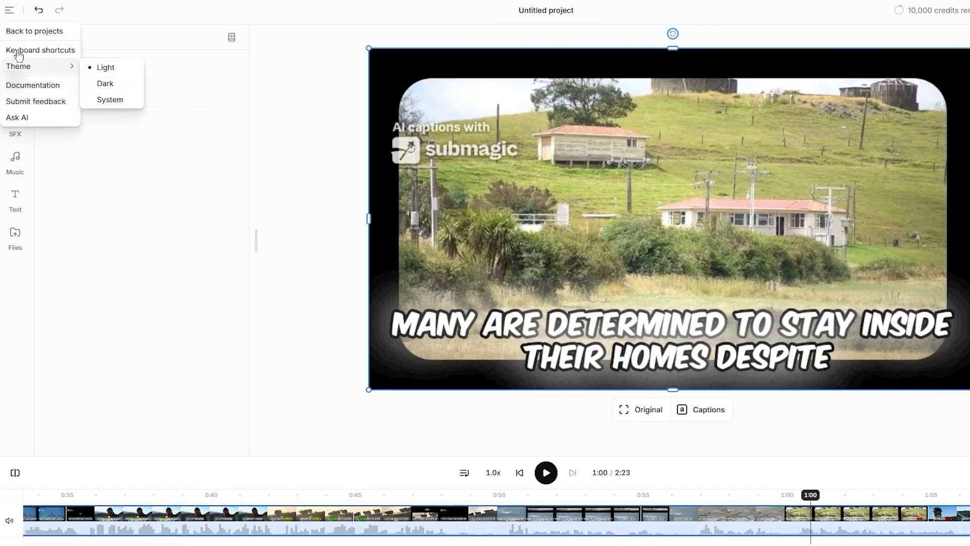
{"action": "left_click", "coordinate": [35, 33]}
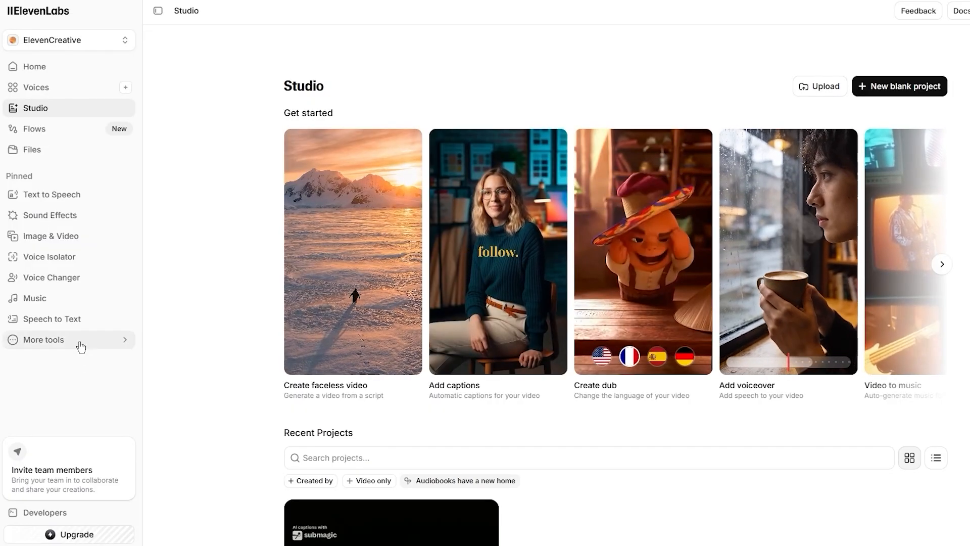
{"action": "left_click", "coordinate": [81, 339]}
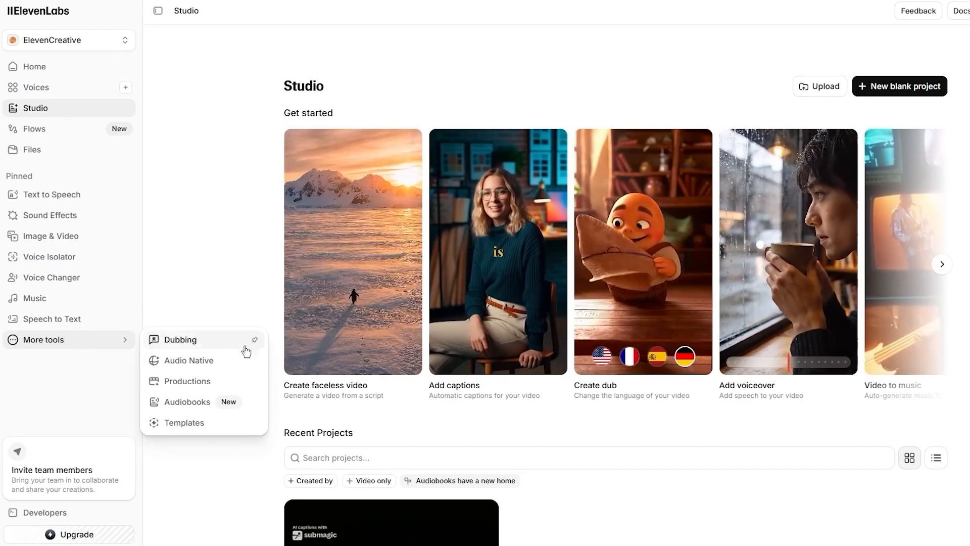
{"action": "left_click", "coordinate": [205, 361]}
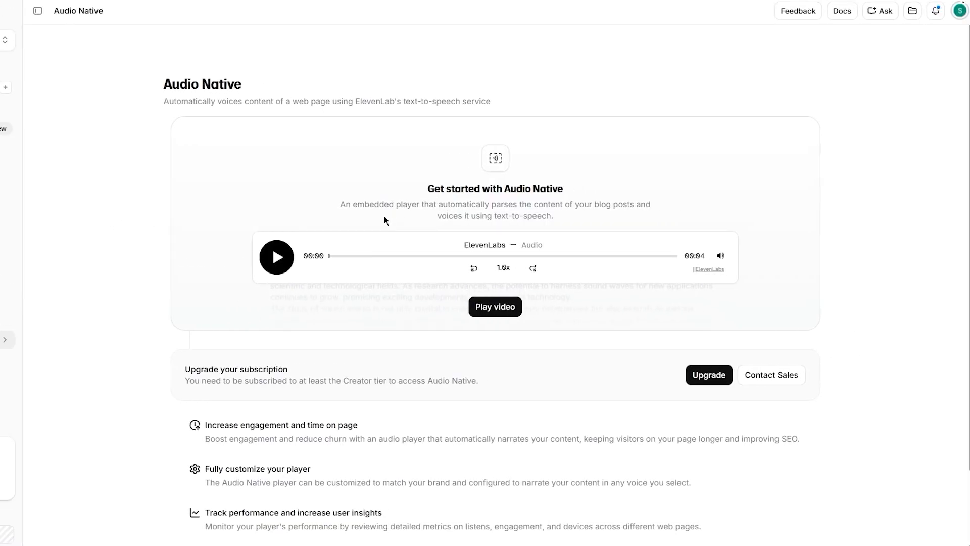
{"action": "scroll", "coordinate": [203, 190], "scroll_direction": "down", "scroll_amount": 1}
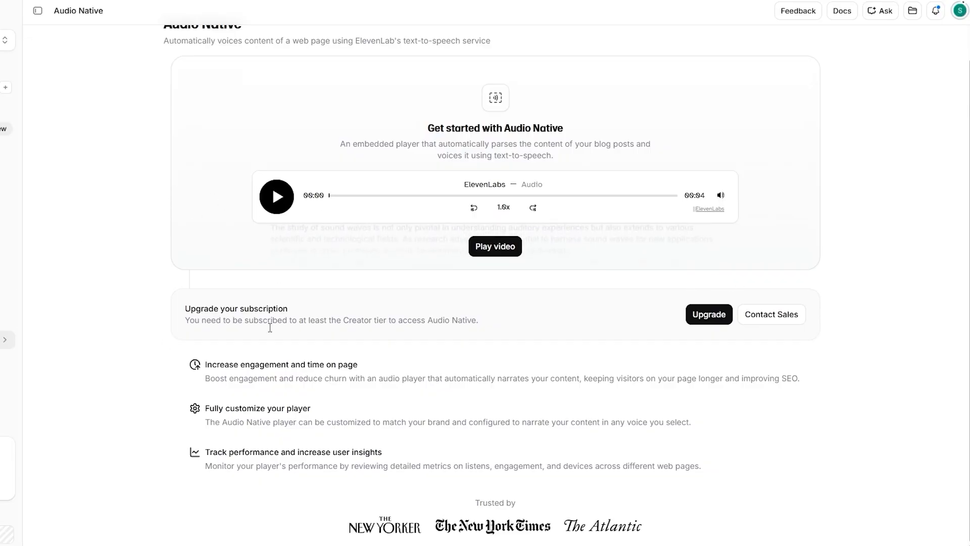
View the Dubbing tool's page and return to the ElevenCreative home page
{"action": "left_click", "coordinate": [8, 341]}
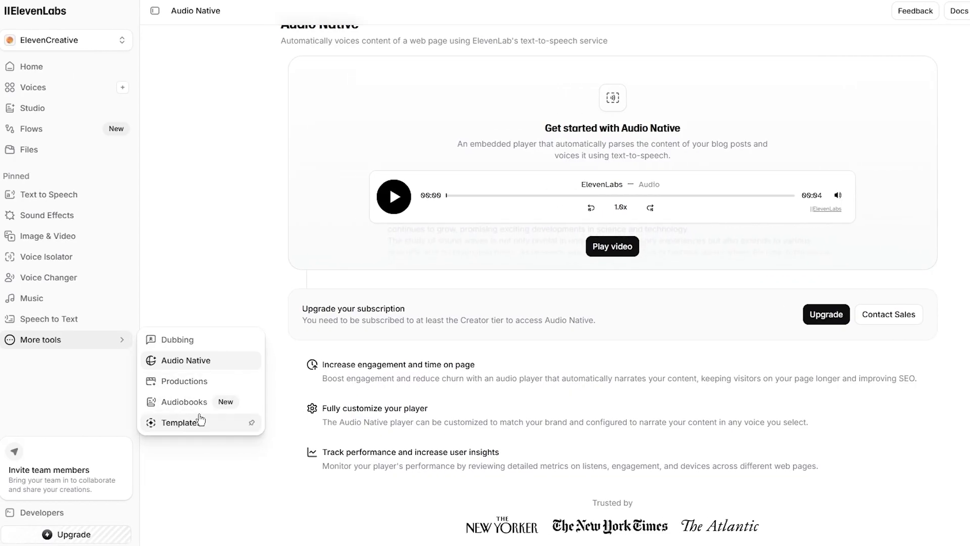
{"action": "left_click", "coordinate": [216, 339]}
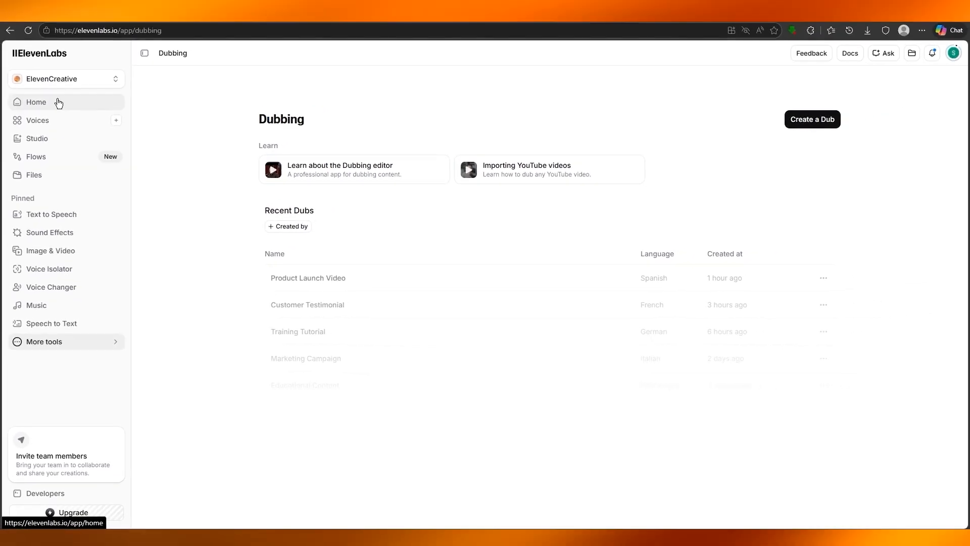
{"action": "left_click", "coordinate": [58, 103]}
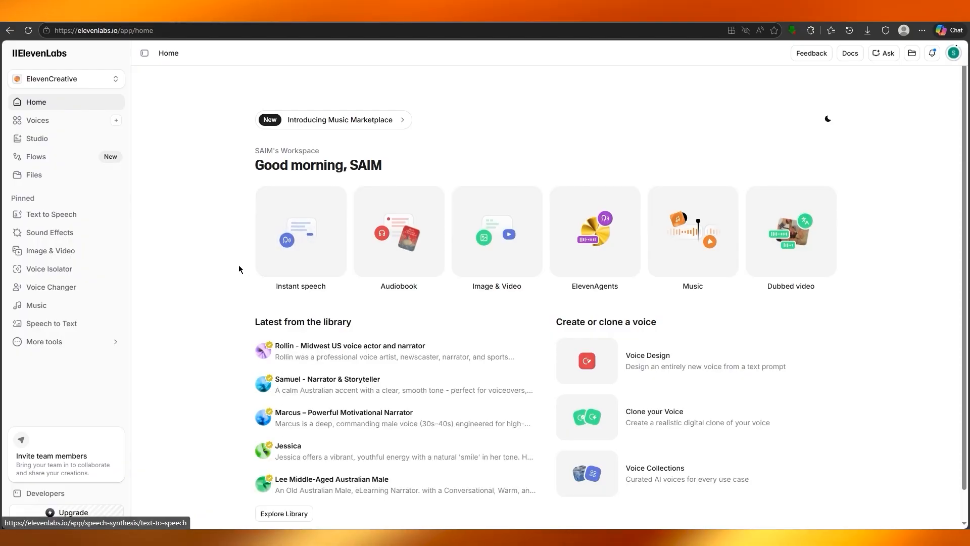